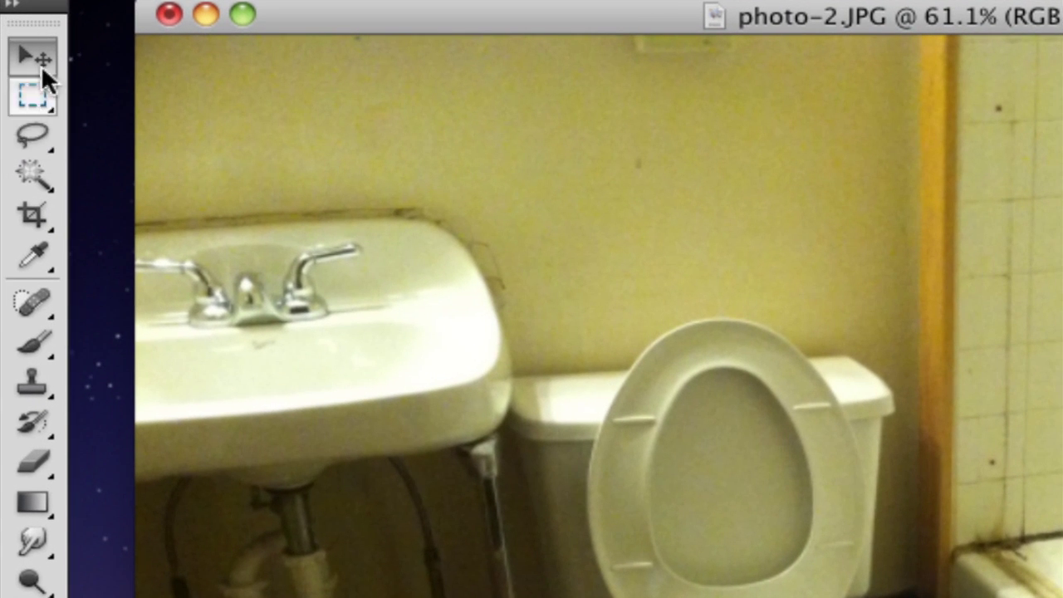
# - Draw a Lasso selection loop around the bathtub's front panel
pyautogui.click(33, 137)
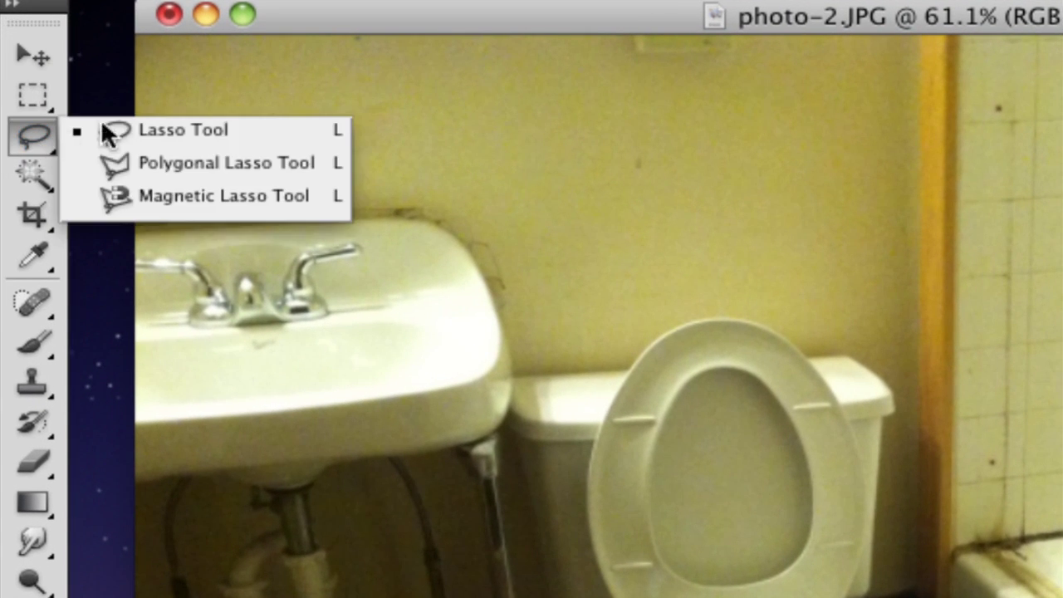
pyautogui.click(108, 130)
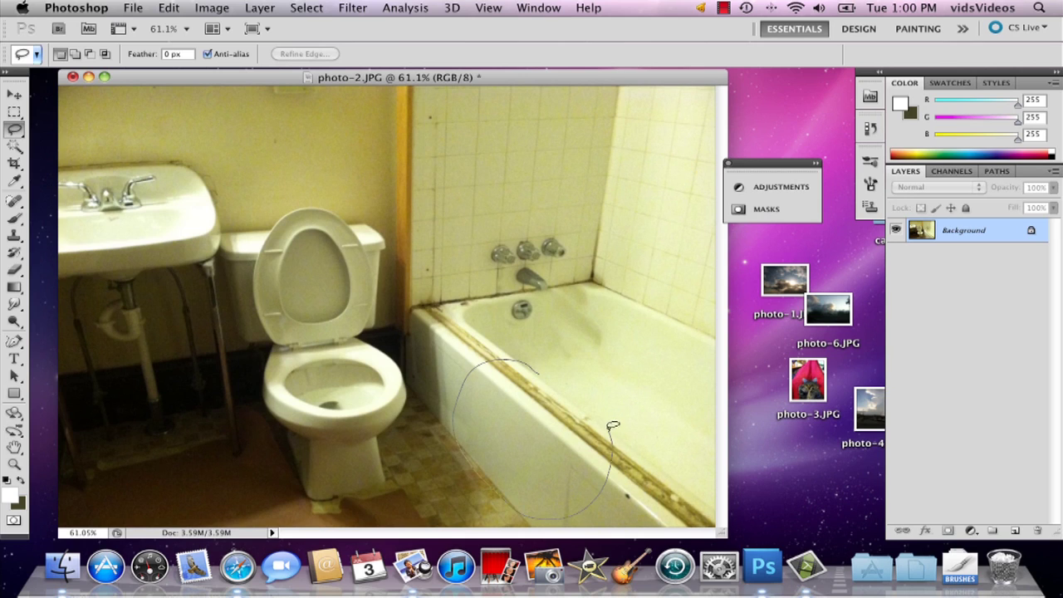
pyautogui.moveTo(609, 422); pyautogui.dragTo(536, 367)
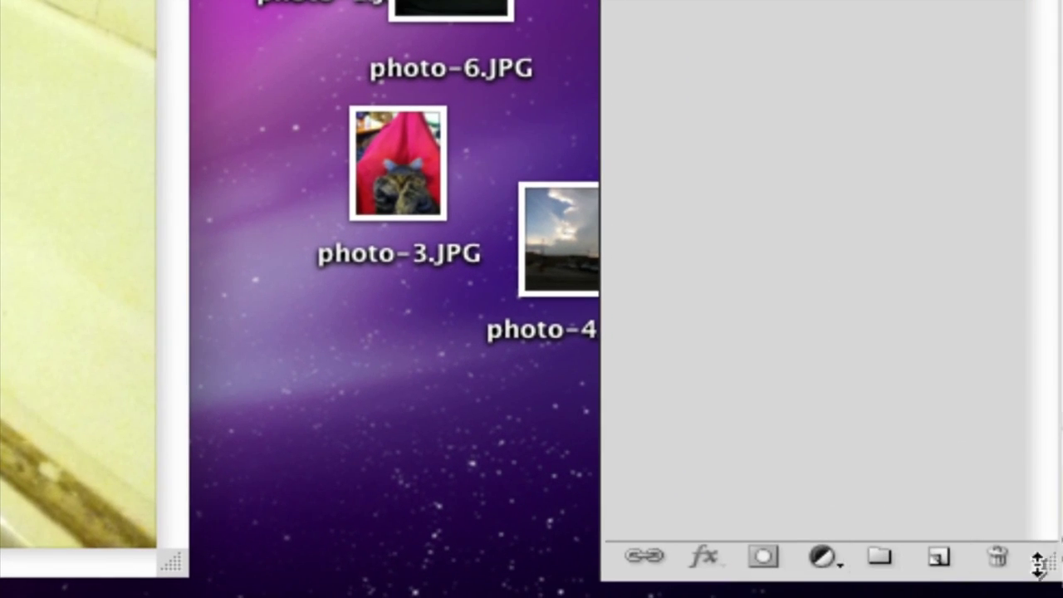
pyautogui.moveTo(1027, 581); pyautogui.dragTo(949, 564)
# - Paste the copied tub section onto a new Layer 1 and move it over the tub front
pyautogui.click(946, 563)
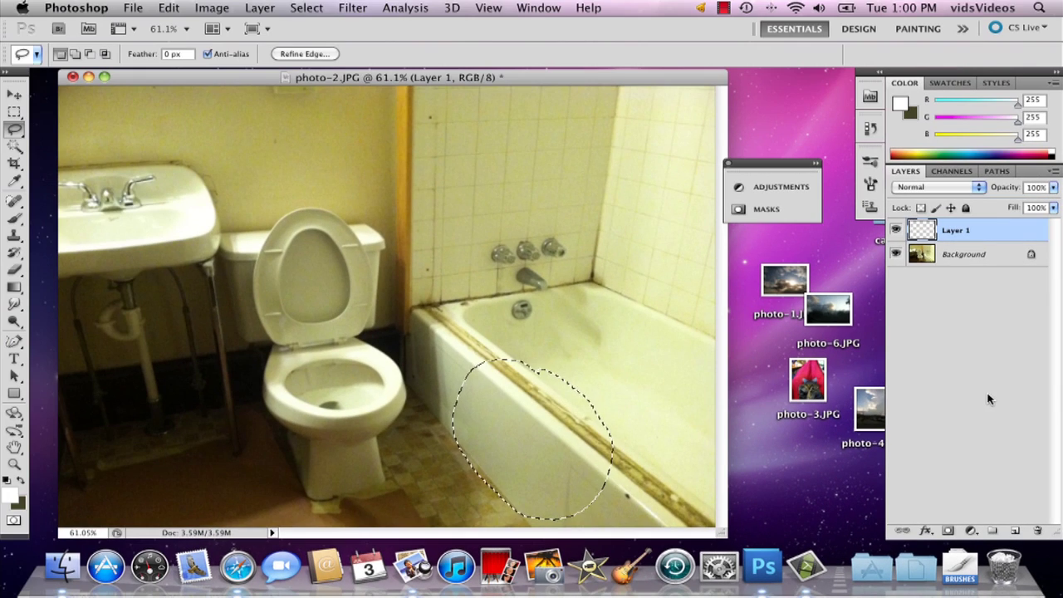
pyautogui.click(500, 255)
pyautogui.hotkey('ctrl', 'v')
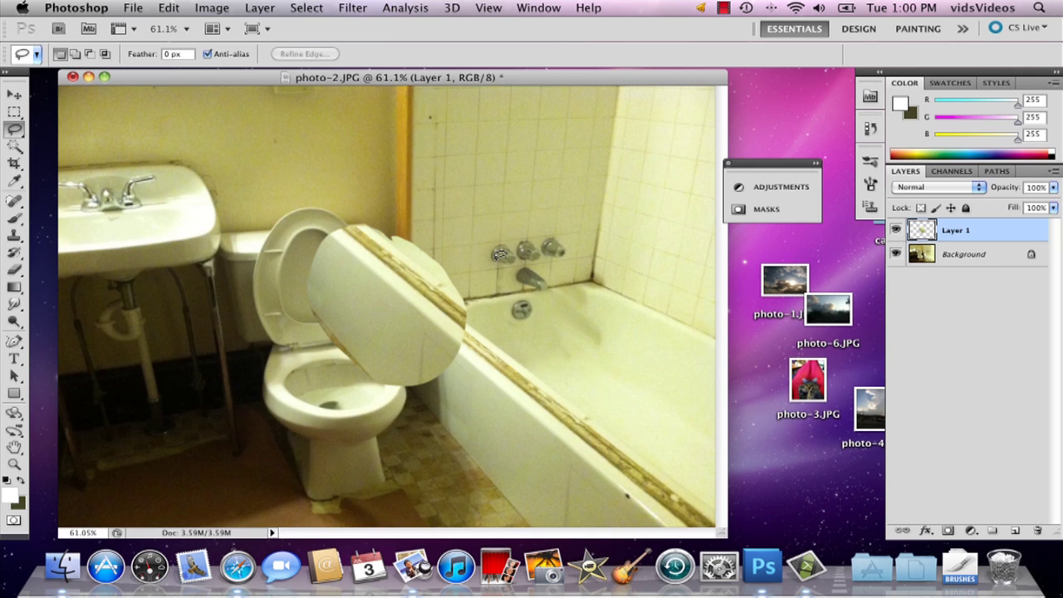
pyautogui.click(14, 111)
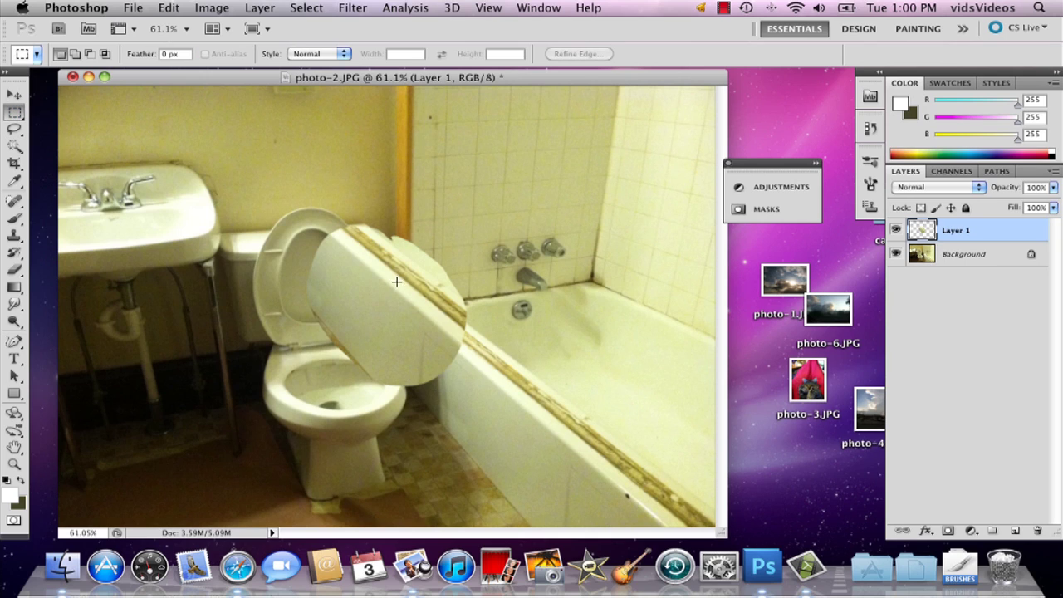
pyautogui.click(14, 94)
pyautogui.moveTo(375, 293); pyautogui.dragTo(481, 396)
pyautogui.click(14, 111)
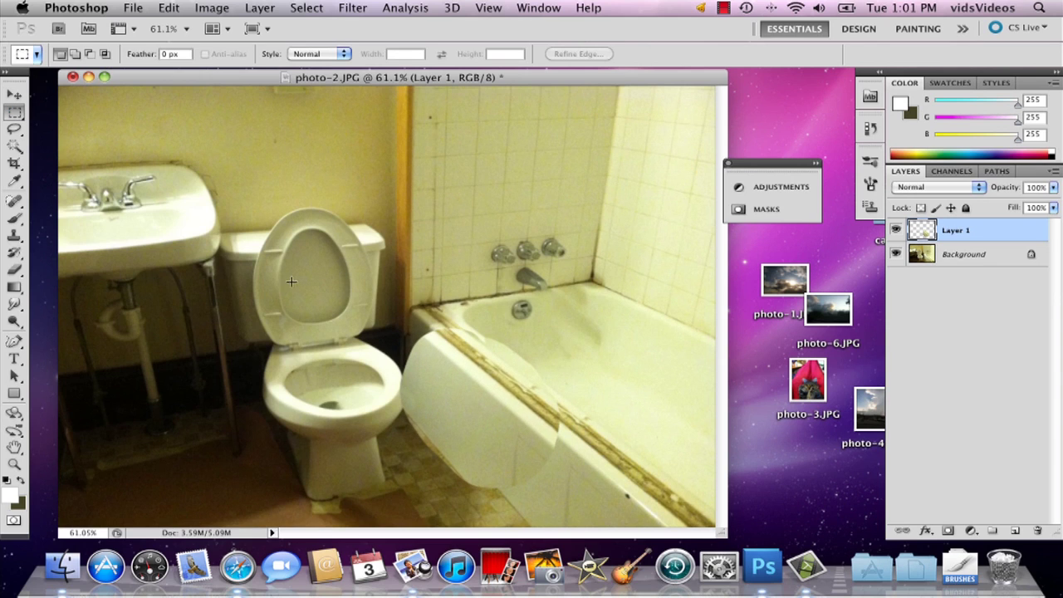
# - Warp the pasted tub piece via Free Transform, curving it leftward toward the toilet, and commit
pyautogui.rightClick(473, 384)
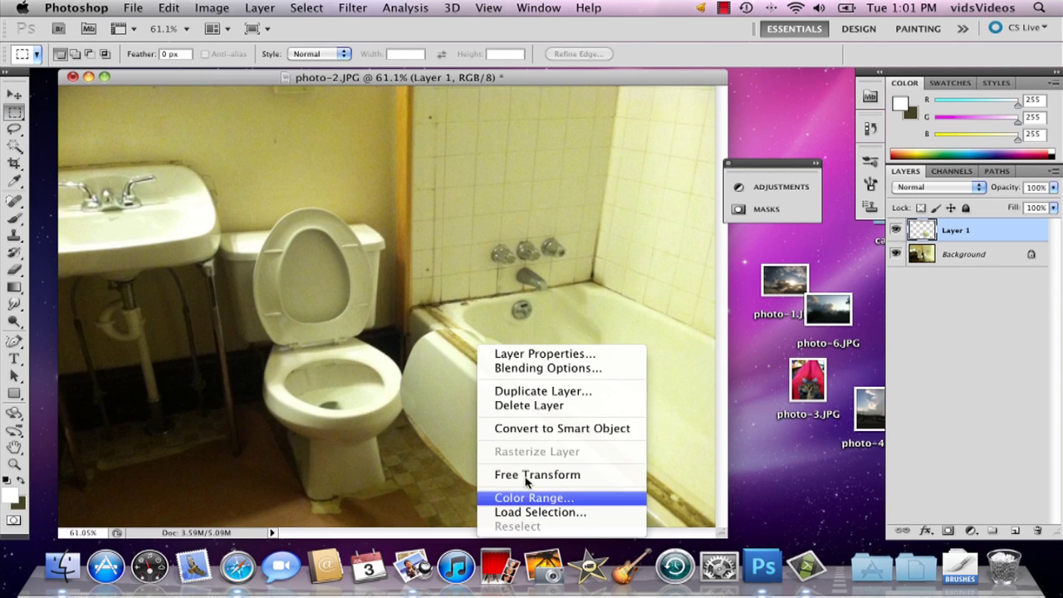
pyautogui.click(585, 268)
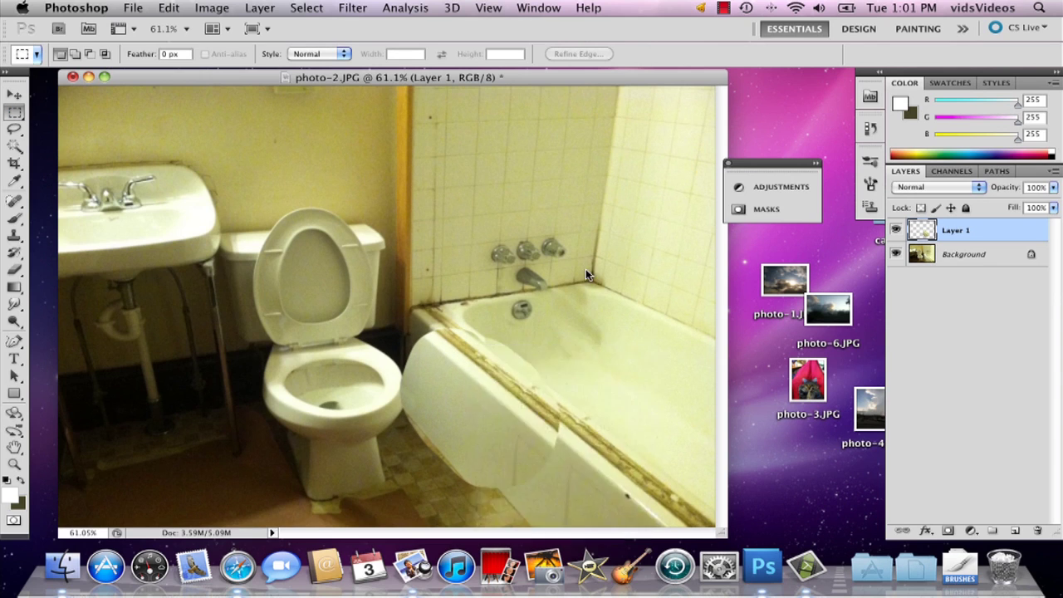
pyautogui.rightClick(477, 407)
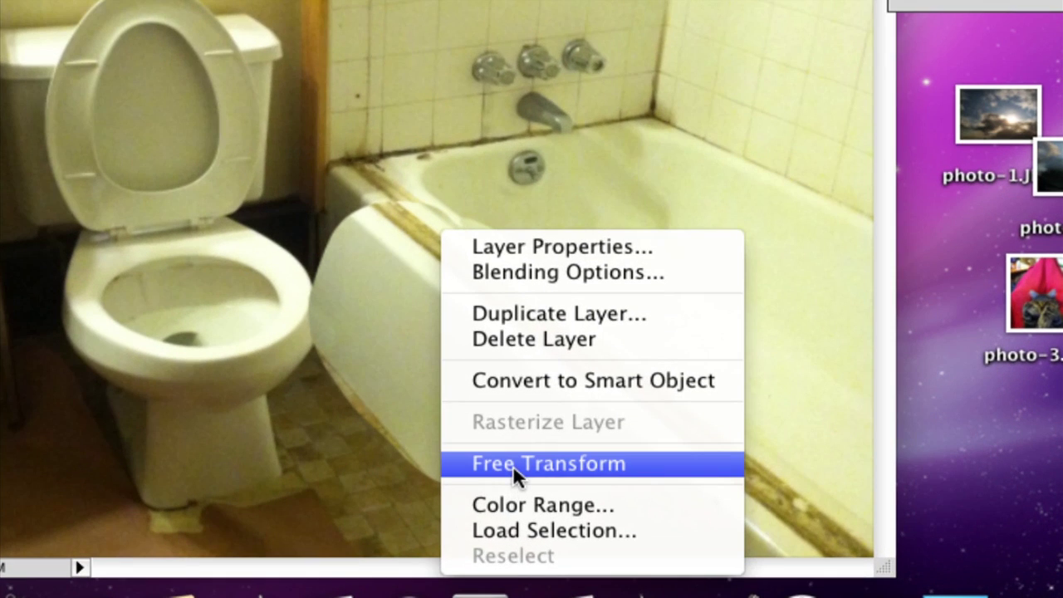
pyautogui.click(512, 465)
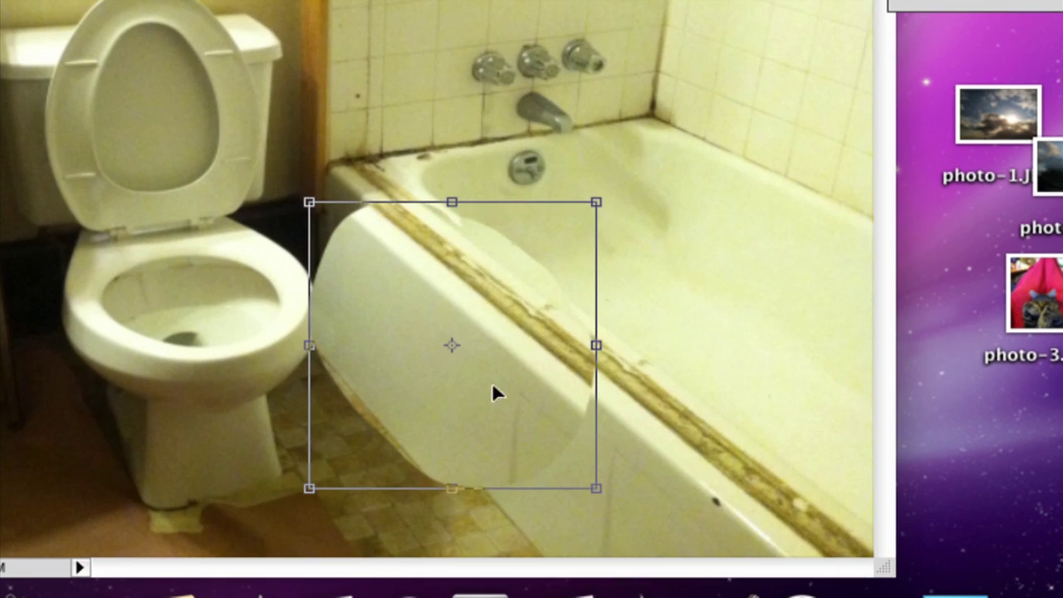
pyautogui.rightClick(481, 274)
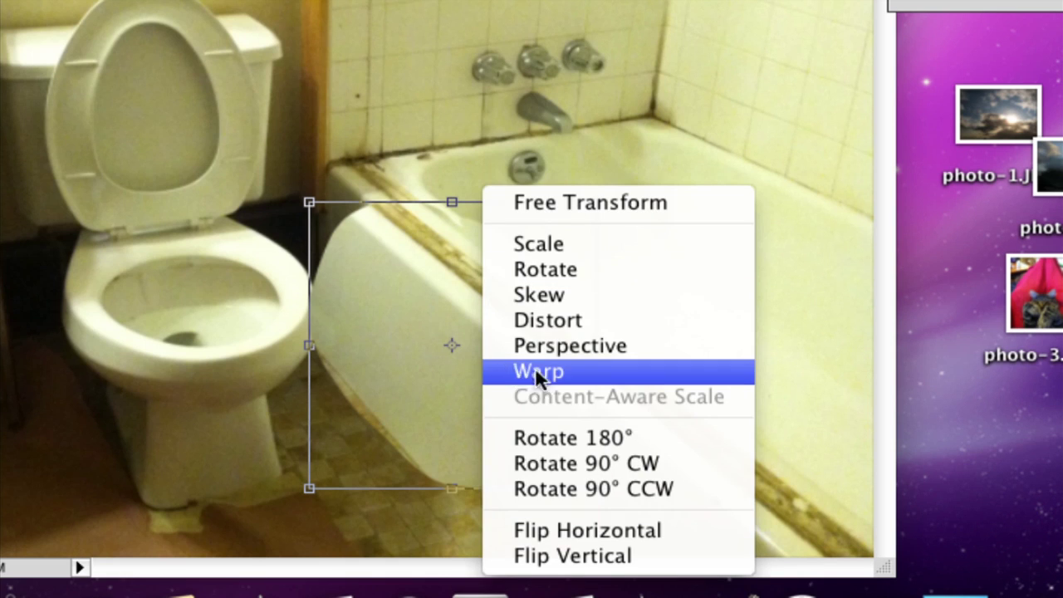
pyautogui.click(567, 370)
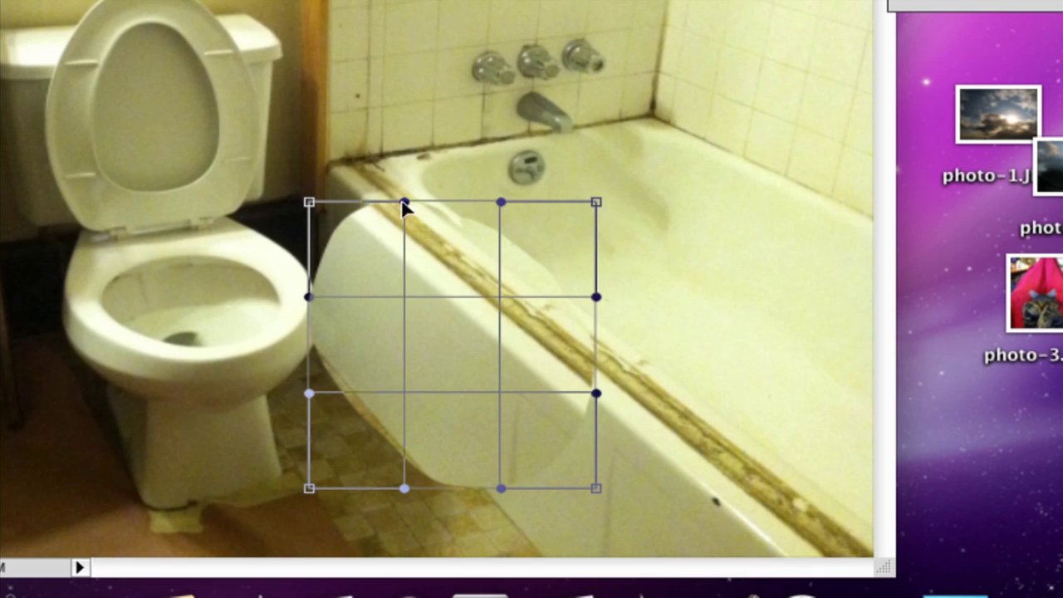
pyautogui.moveTo(404, 204); pyautogui.dragTo(349, 133)
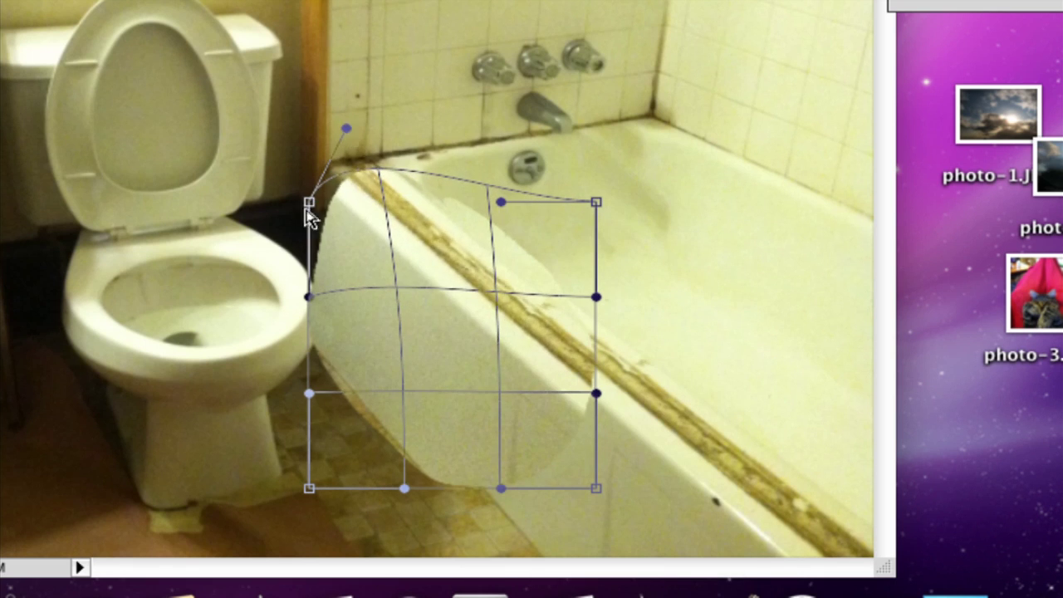
pyautogui.moveTo(308, 202); pyautogui.dragTo(269, 136)
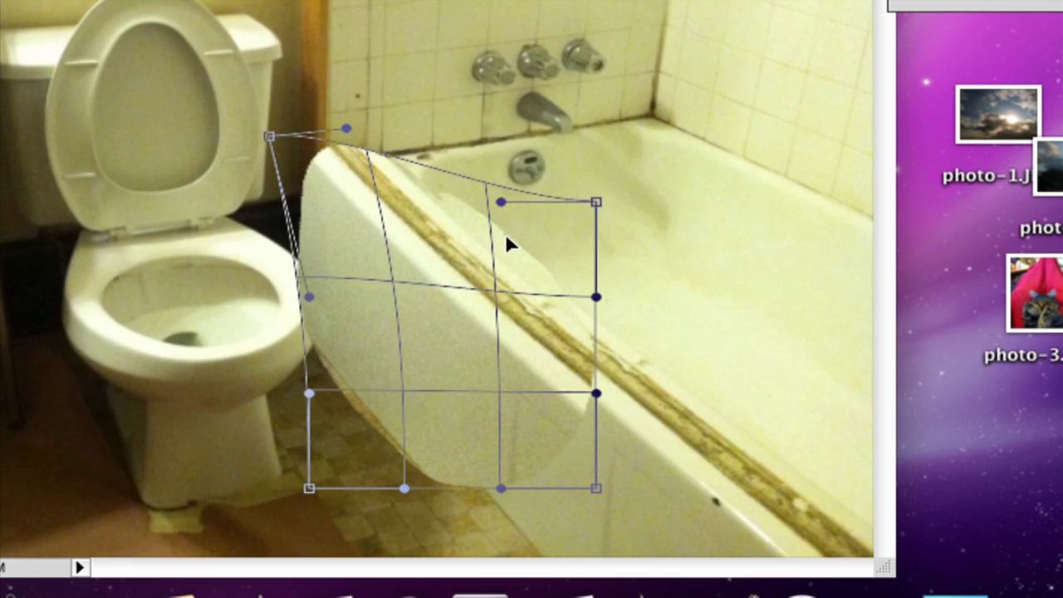
pyautogui.moveTo(598, 488); pyautogui.dragTo(750, 505)
pyautogui.moveTo(549, 298); pyautogui.dragTo(499, 399)
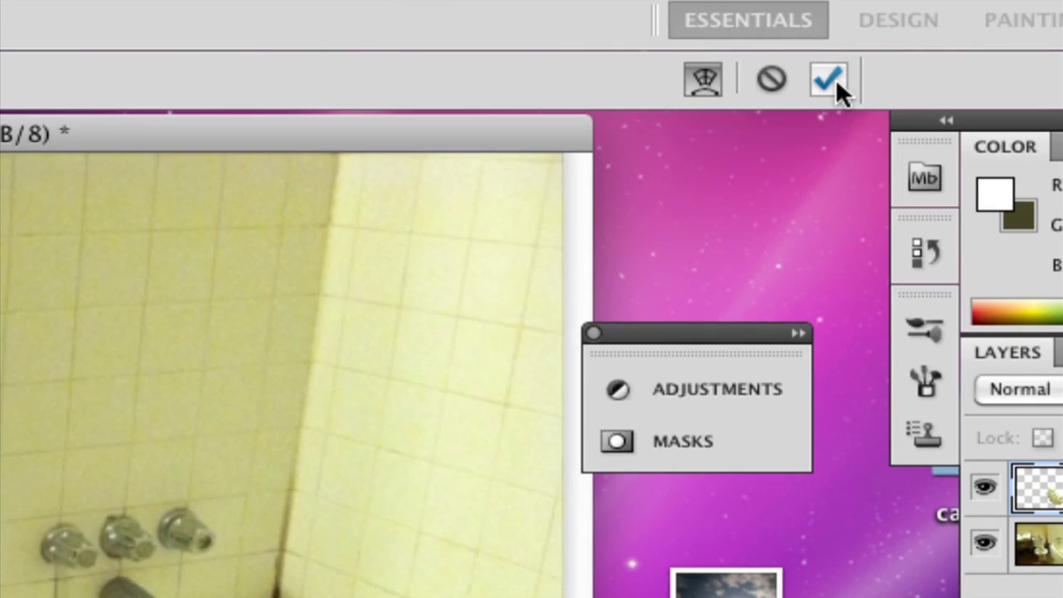
pyautogui.click(835, 78)
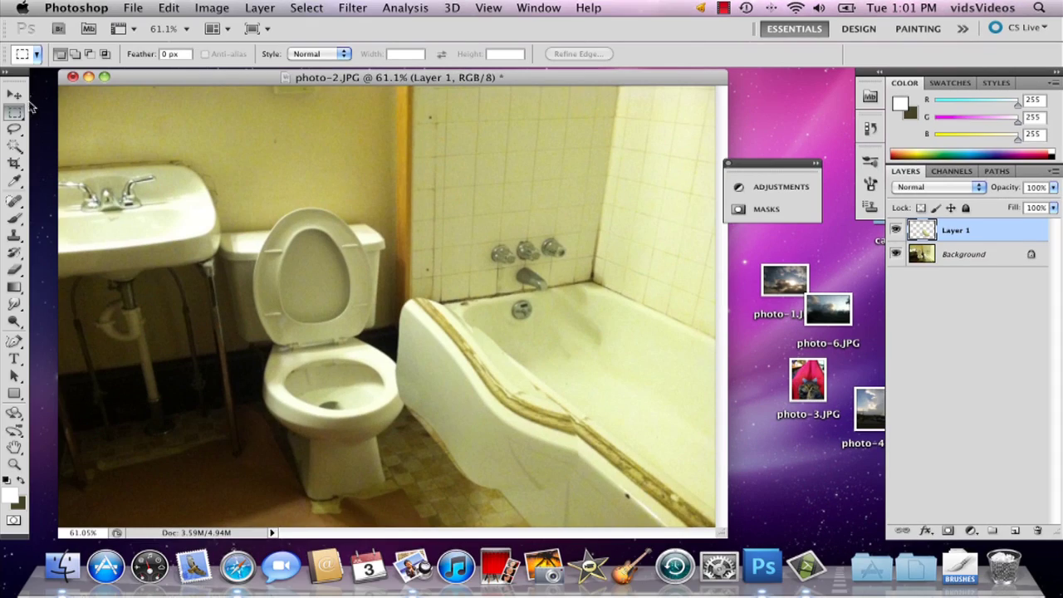
# - Erase the warped piece's edges with an 18 px Eraser so it blends into the floor
pyautogui.click(14, 269)
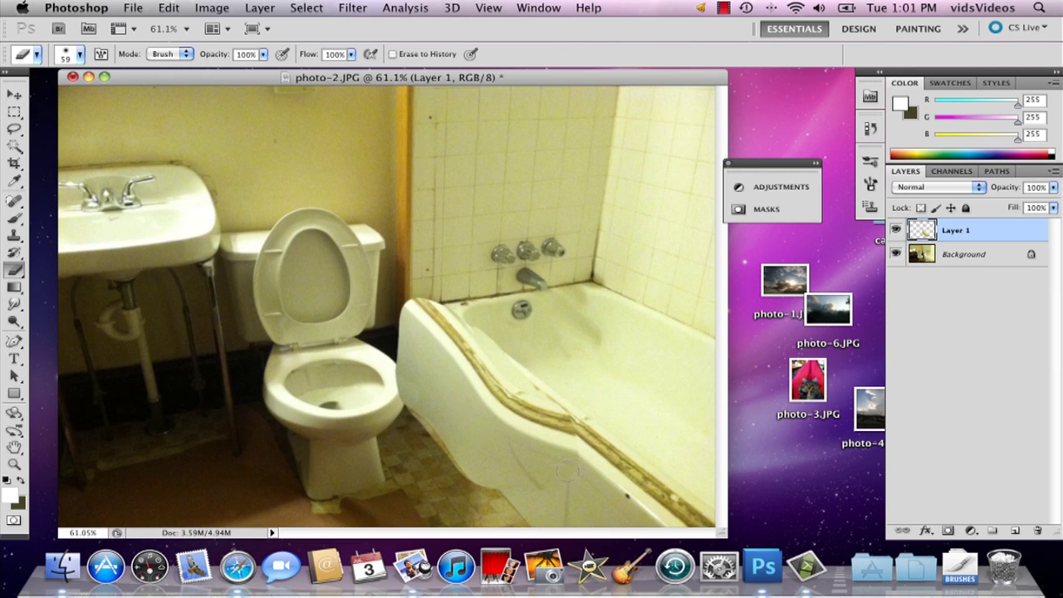
pyautogui.moveTo(506, 486)
pyautogui.mouseDown()
pyautogui.moveTo(449, 459)
pyautogui.moveTo(389, 388)
pyautogui.mouseUp()
pyautogui.click(80, 54)
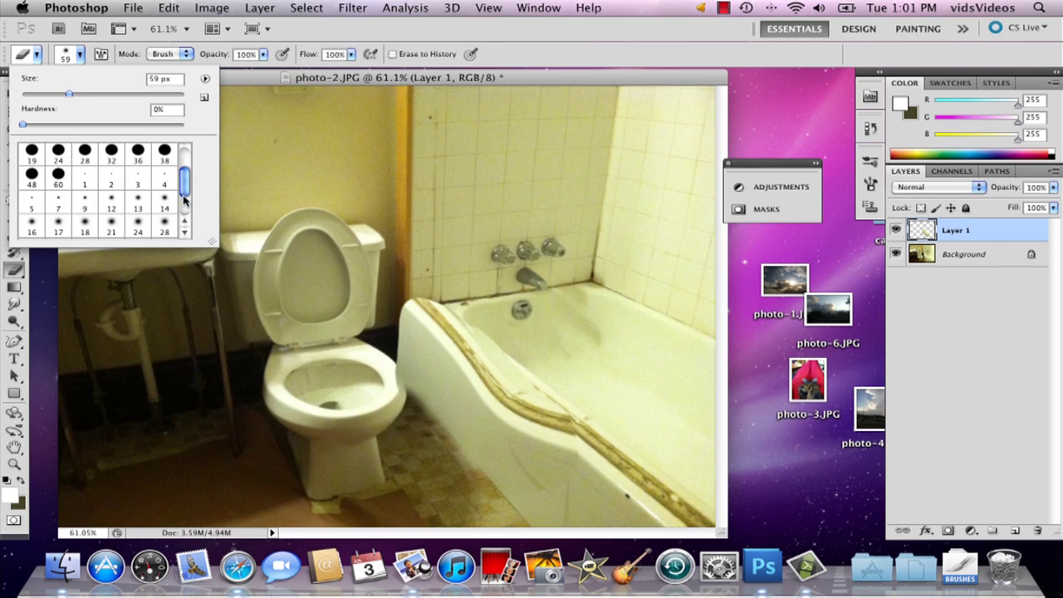
pyautogui.moveTo(184, 194)
pyautogui.mouseDown()
pyautogui.moveTo(184, 207)
pyautogui.moveTo(182, 159)
pyautogui.moveTo(178, 192)
pyautogui.mouseUp()
pyautogui.click(86, 218)
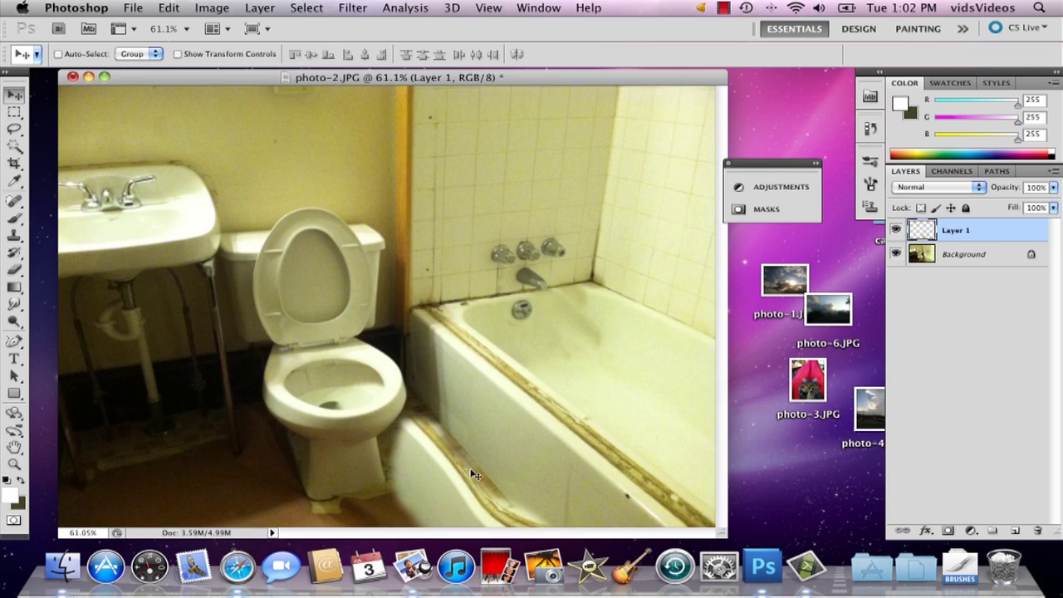
pyautogui.click(14, 269)
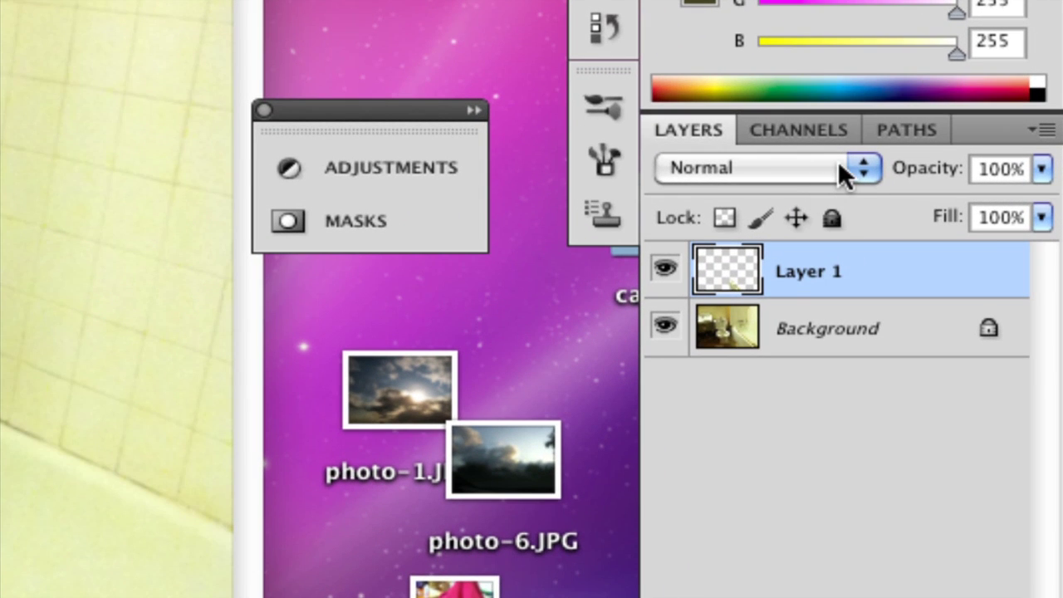
# - Try Overlay, Soft Light, Lighten, Screen and Multiply blend modes on Layer 1
pyautogui.click(837, 165)
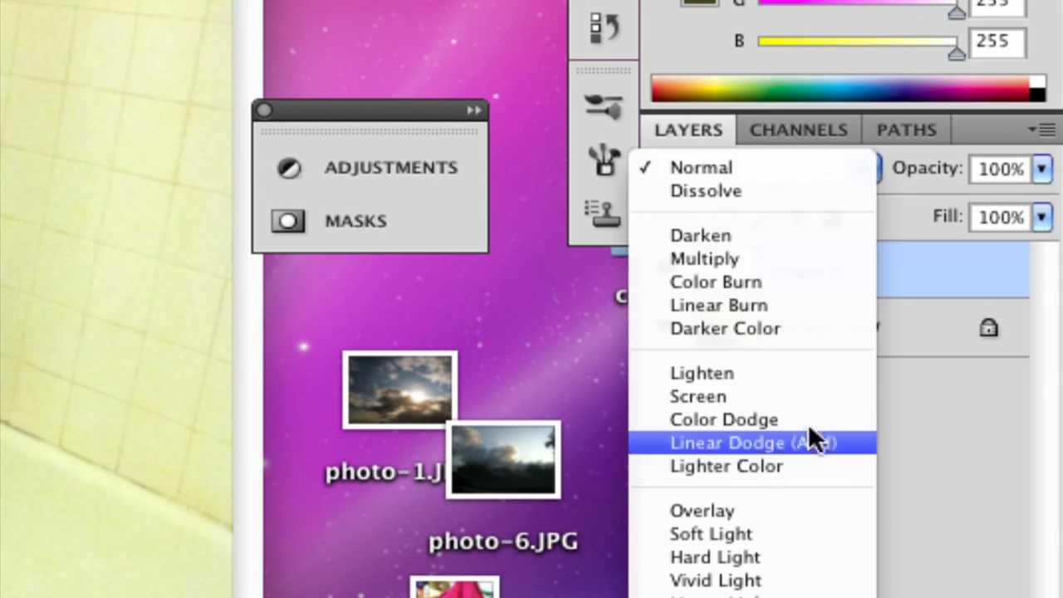
pyautogui.click(754, 503)
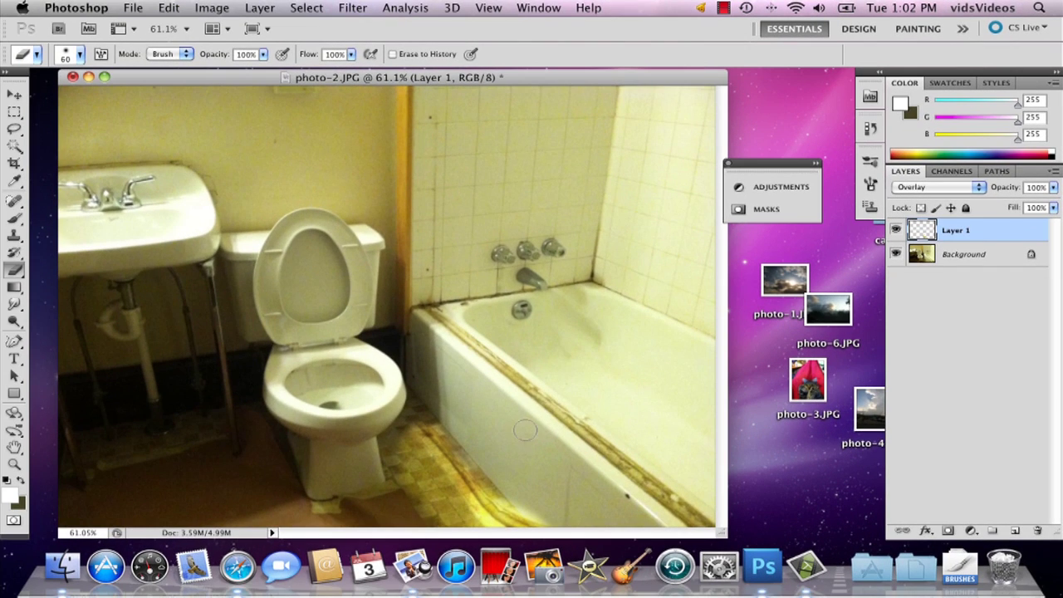
pyautogui.click(929, 191)
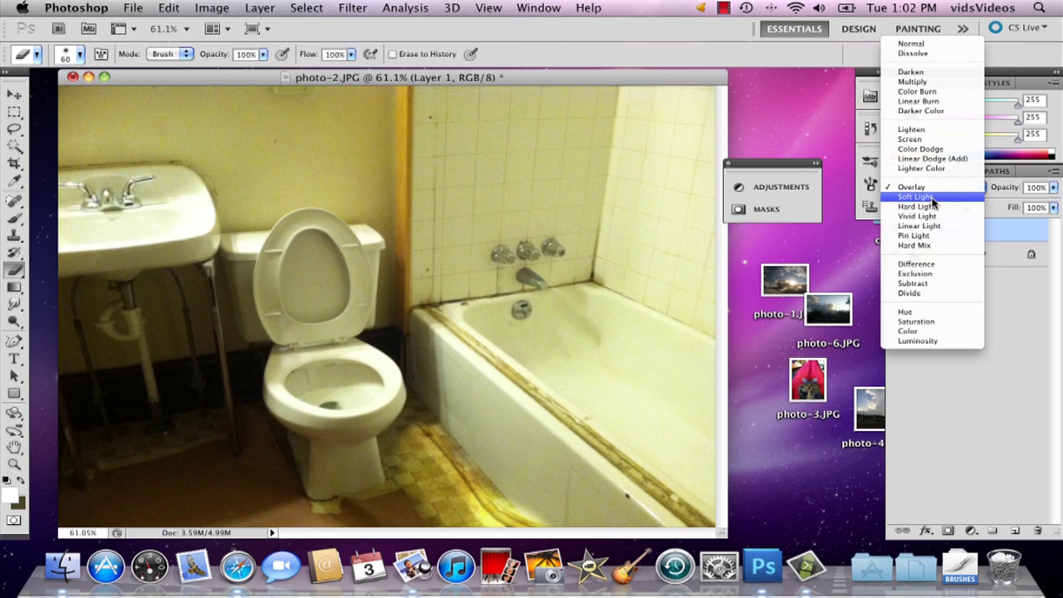
pyautogui.click(932, 199)
pyautogui.click(932, 188)
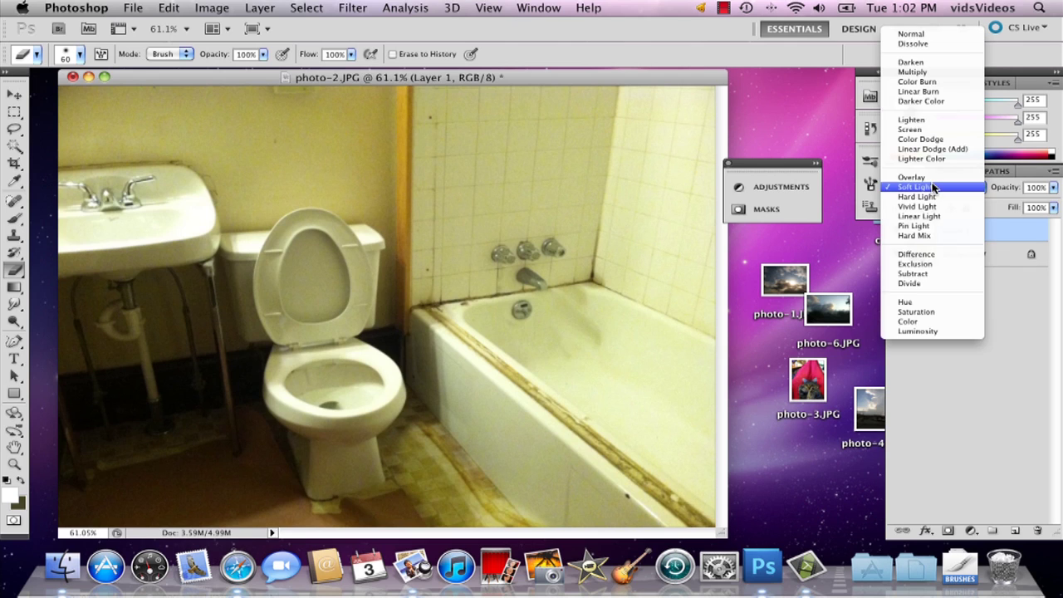
pyautogui.click(924, 123)
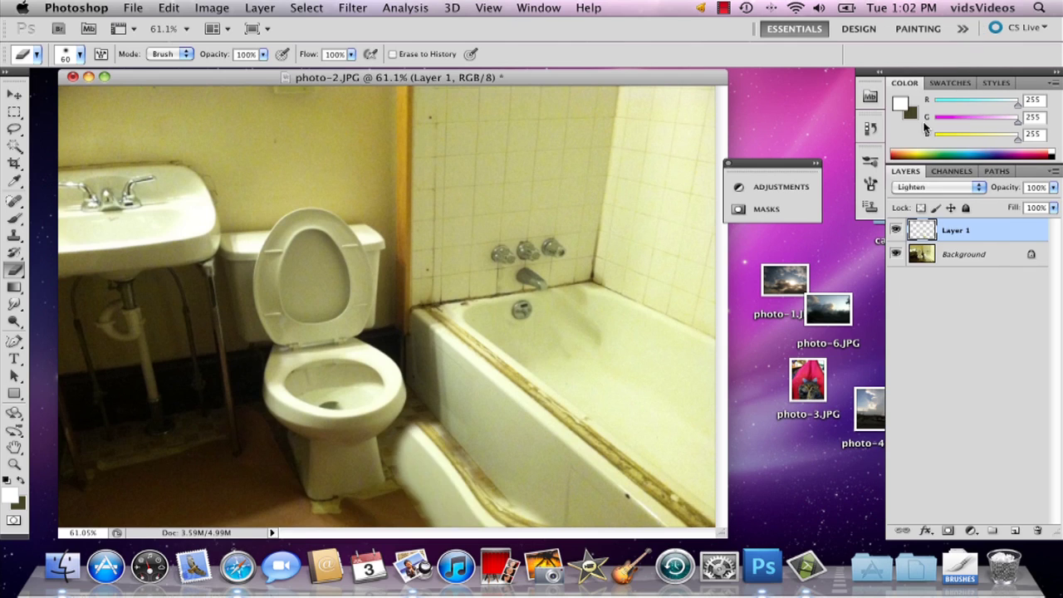
pyautogui.click(924, 186)
pyautogui.click(920, 196)
pyautogui.click(918, 190)
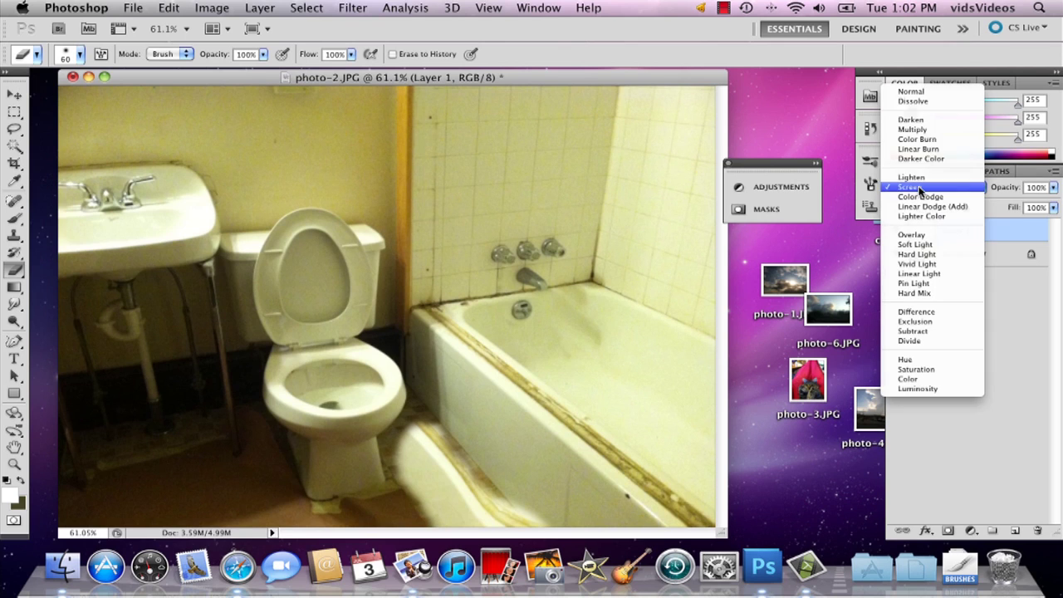
pyautogui.click(921, 130)
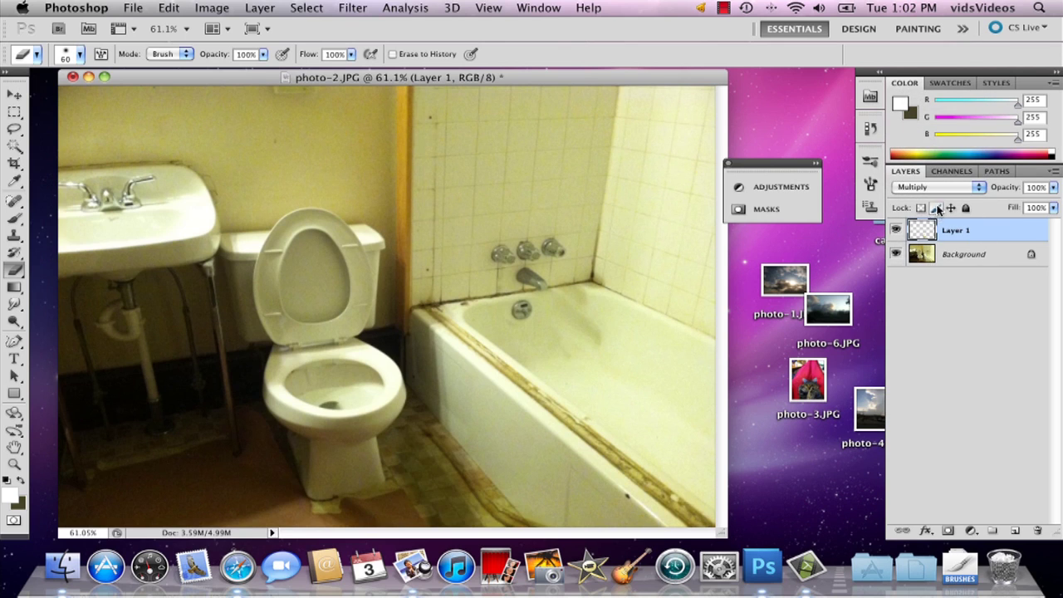
# - Switch Layer 1 from Hard Light to Soft Light blending
pyautogui.click(942, 188)
pyautogui.click(914, 312)
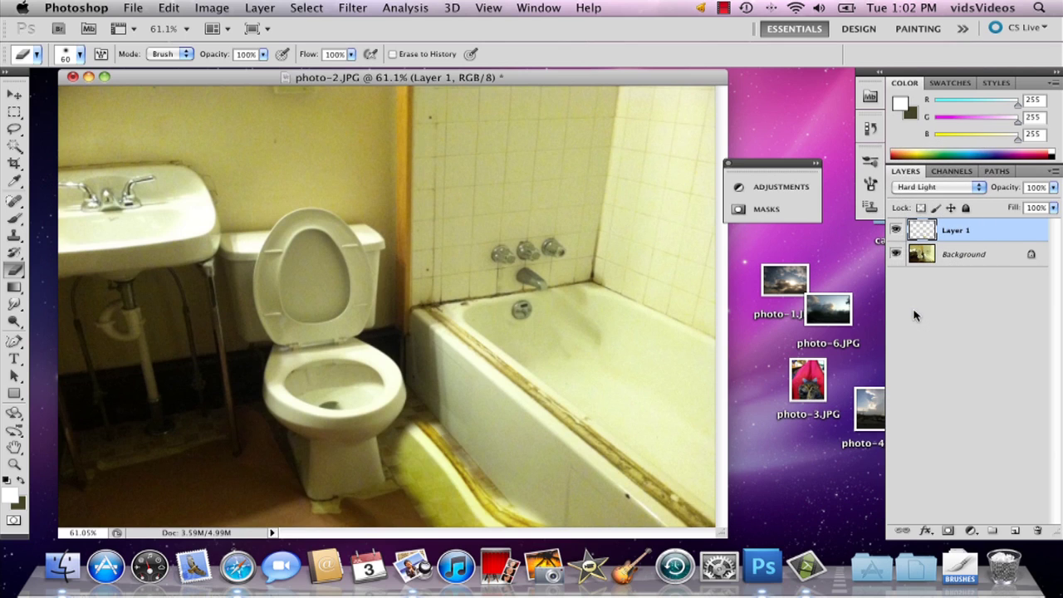
pyautogui.click(926, 188)
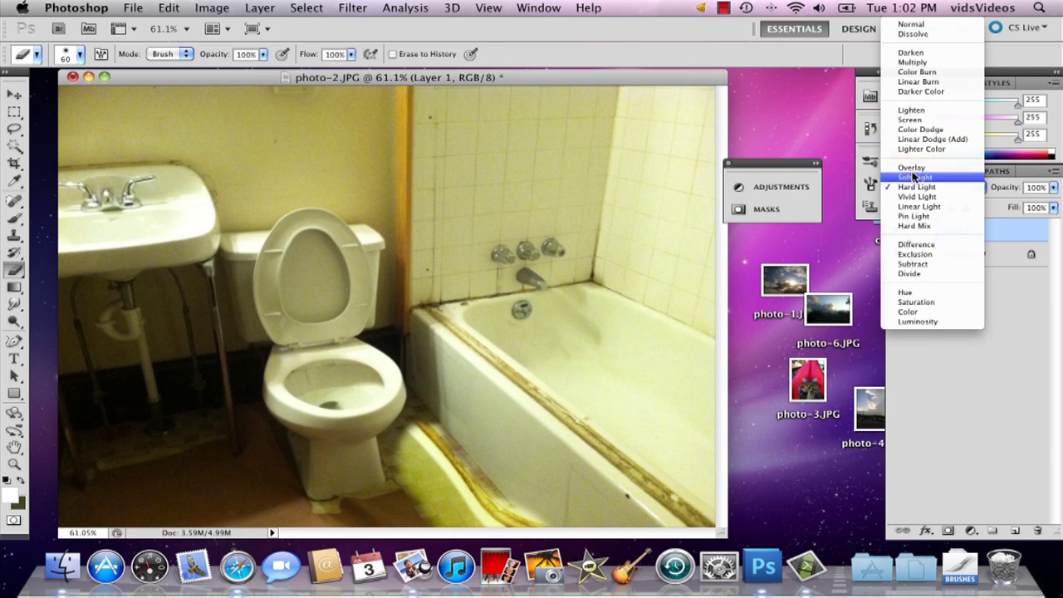
pyautogui.click(912, 175)
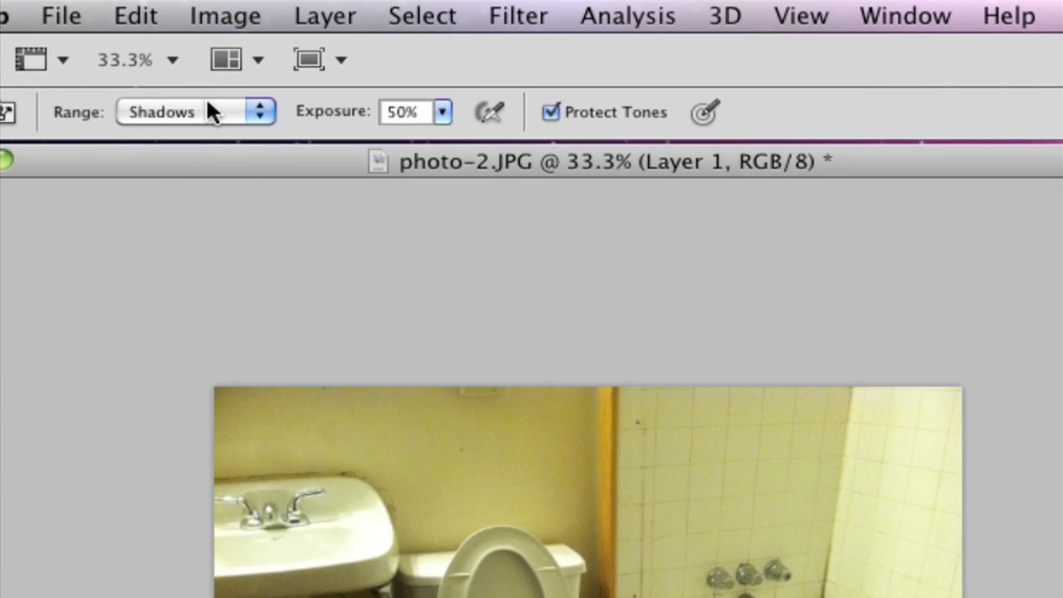
# - Dodge the floor area with the Highlights range after trying Midtones and Shadows
pyautogui.click(208, 106)
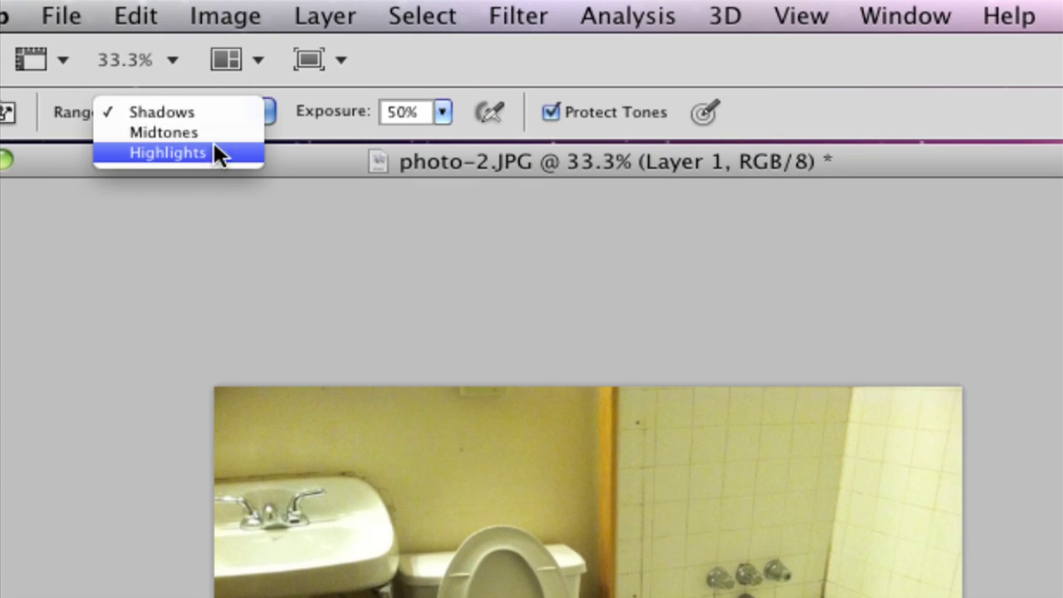
pyautogui.click(213, 134)
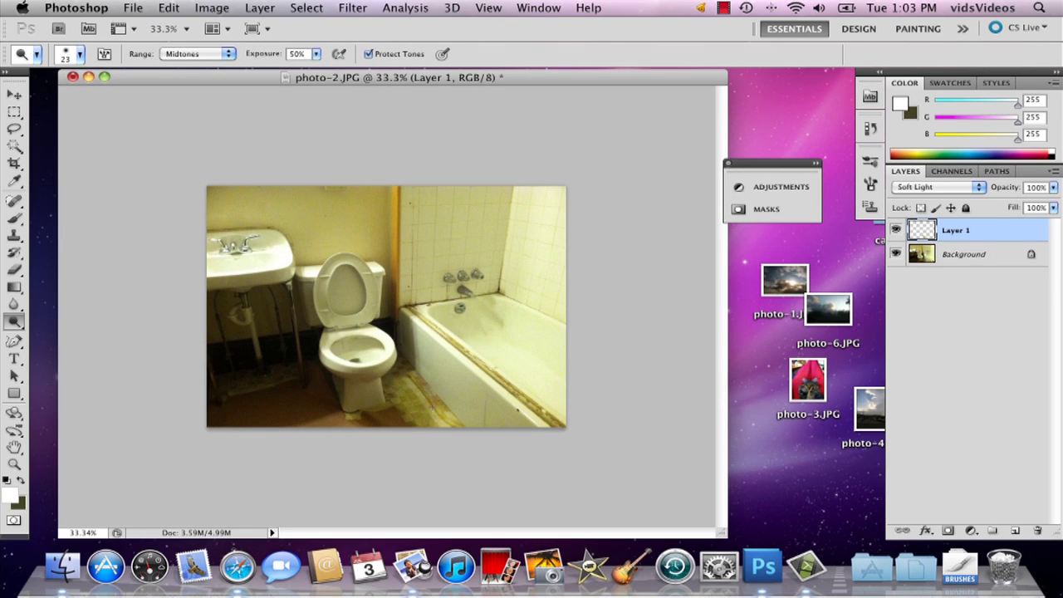
pyautogui.click(218, 54)
pyautogui.click(200, 66)
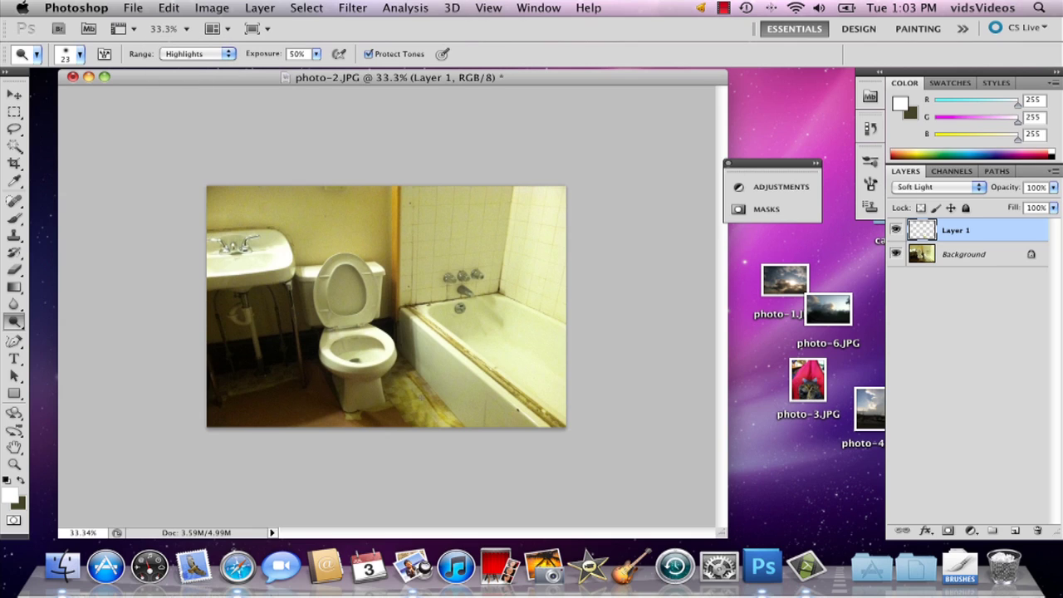
pyautogui.click(217, 53)
pyautogui.click(187, 33)
pyautogui.click(221, 55)
pyautogui.click(208, 73)
pyautogui.moveTo(412, 407); pyautogui.dragTo(413, 407)
# - Raise dodge exposure to 78% and lightly dodge the sink pipe in Midtones
pyautogui.click(315, 53)
pyautogui.moveTo(322, 73); pyautogui.dragTo(340, 73)
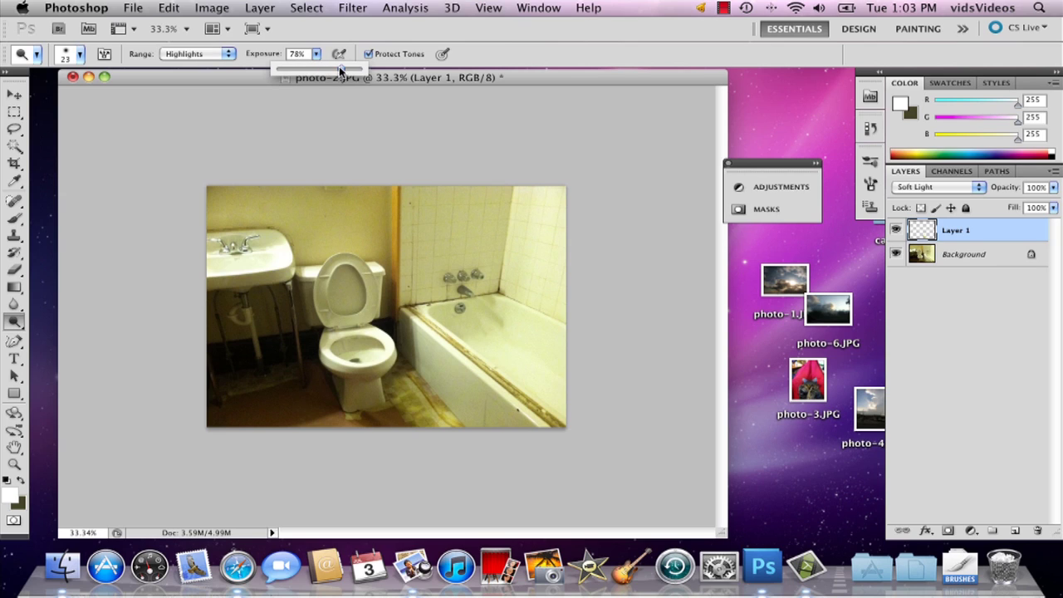
pyautogui.click(211, 55)
pyautogui.click(183, 44)
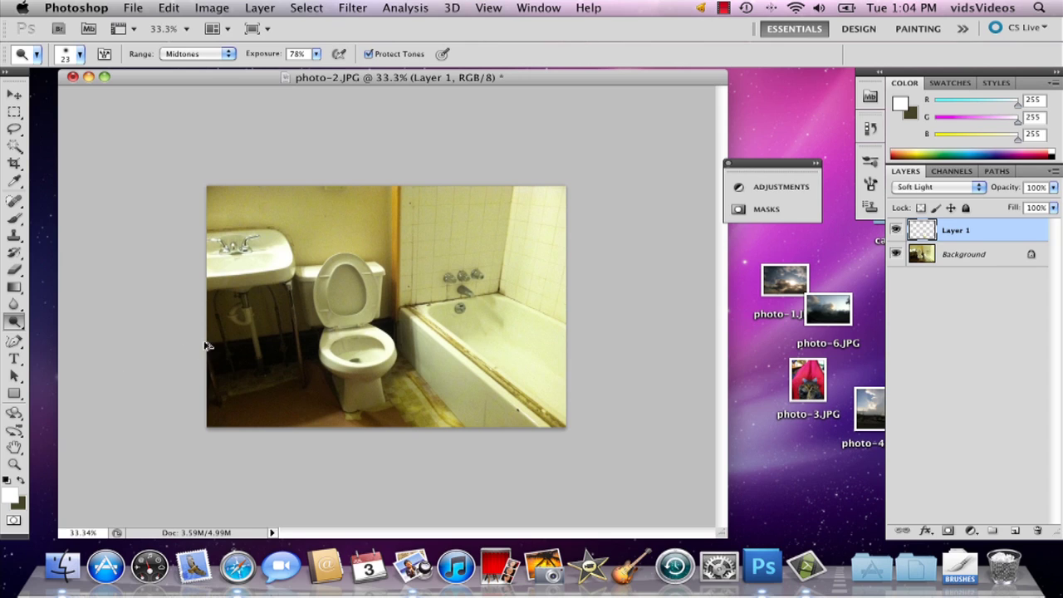
pyautogui.moveTo(249, 318); pyautogui.dragTo(257, 315)
pyautogui.click(15, 464)
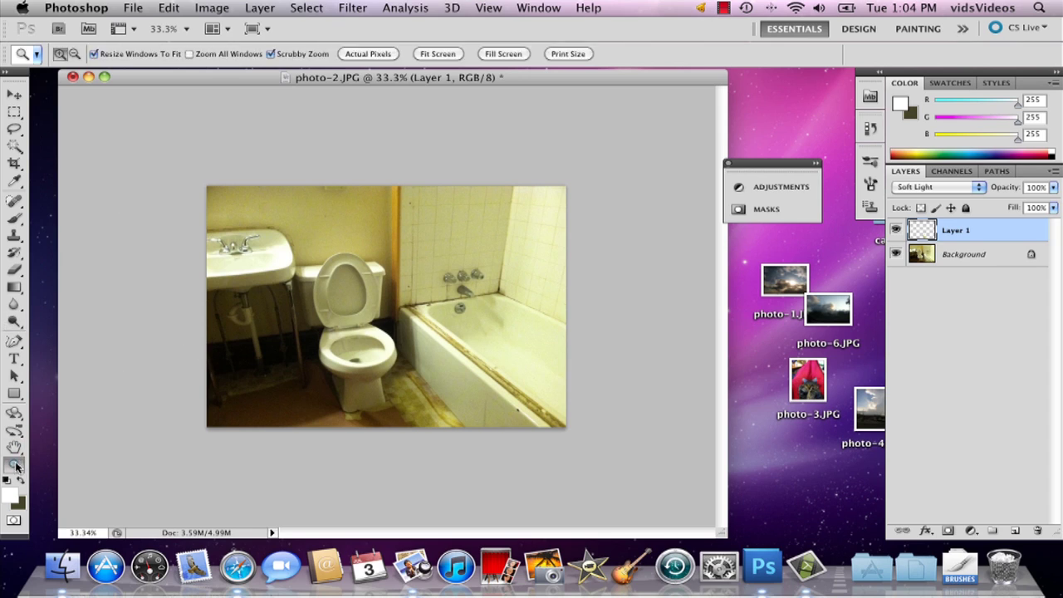
# - Set the Dodge tool's range to Shadows
pyautogui.click(15, 321)
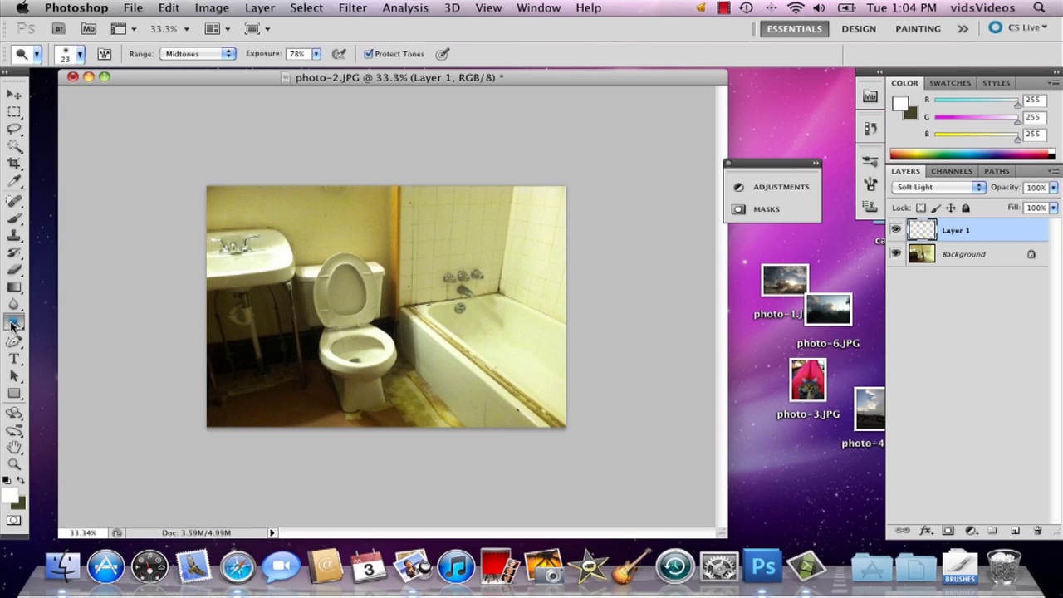
pyautogui.click(225, 54)
pyautogui.click(181, 44)
# - Zoom to 100% on the toilet, tub edge and floor tiles
pyautogui.click(15, 459)
pyautogui.click(432, 410)
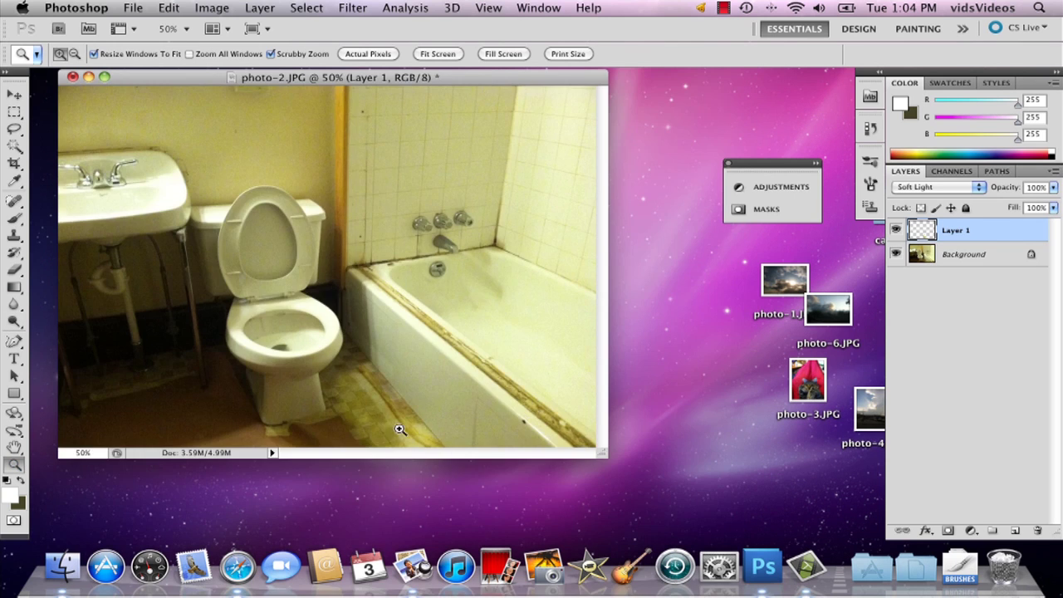
pyautogui.click(434, 429)
pyautogui.click(482, 452)
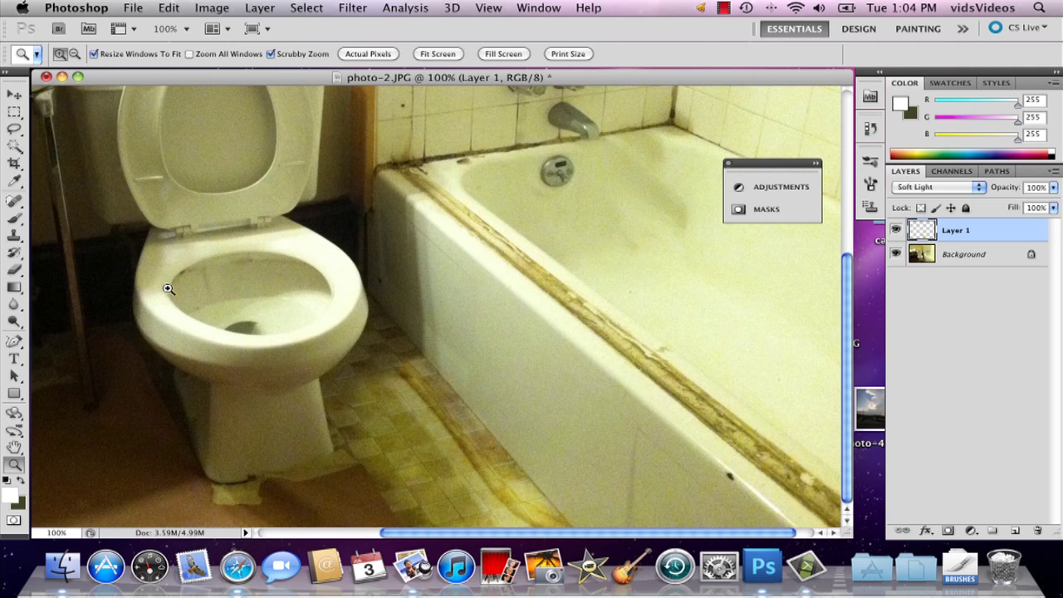
pyautogui.click(17, 218)
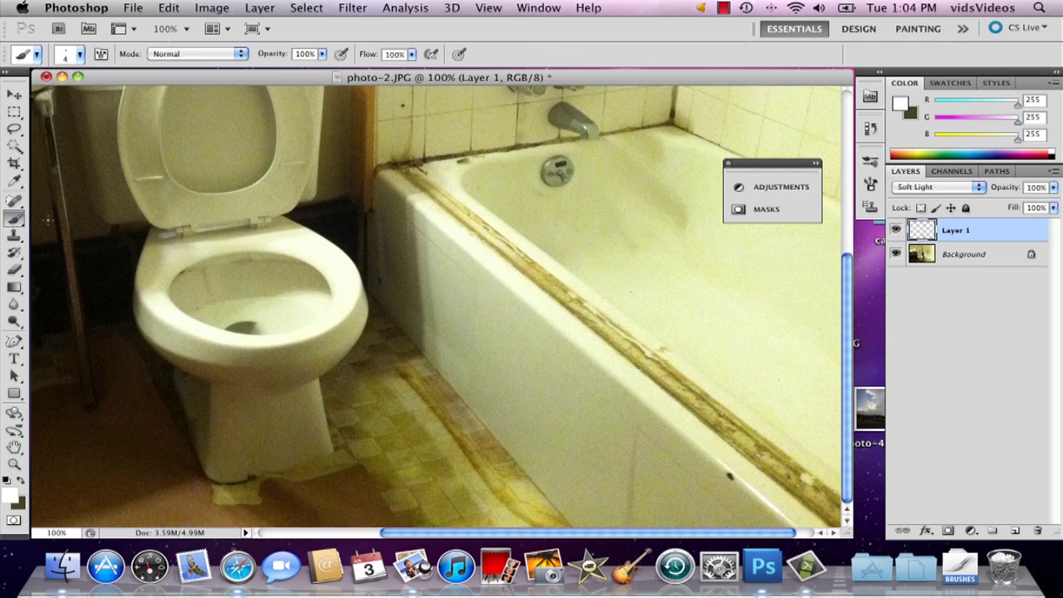
# - Add Layer 2 and paint a short white stroke on the floor tiles
pyautogui.click(1015, 530)
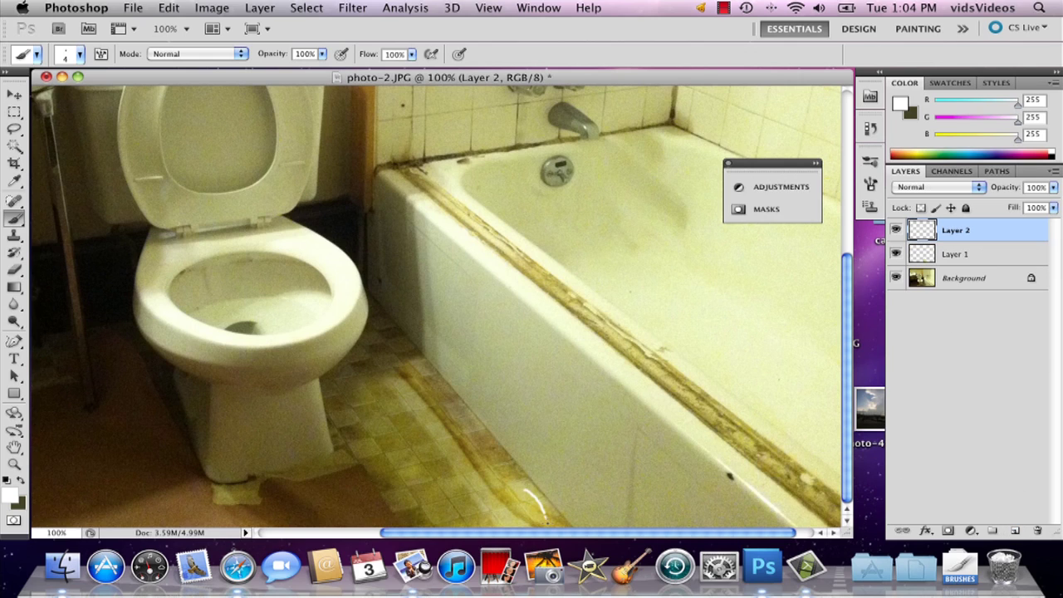
pyautogui.moveTo(418, 463); pyautogui.dragTo(450, 417)
pyautogui.press('super+z')
pyautogui.press('super+z')
pyautogui.moveTo(490, 449); pyautogui.dragTo(518, 472)
# - Smear the white floor stroke into a faded streak with a 43 px Smudge brush
pyautogui.moveTo(14, 303); pyautogui.dragTo(50, 334)
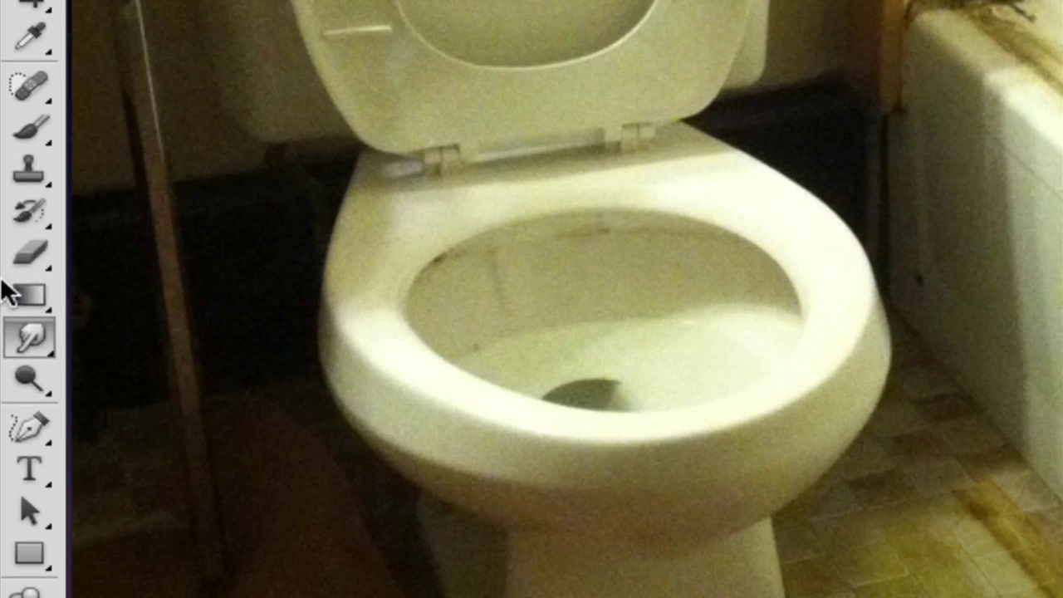
pyautogui.moveTo(14, 287); pyautogui.dragTo(50, 290)
pyautogui.moveTo(118, 303); pyautogui.dragTo(117, 322)
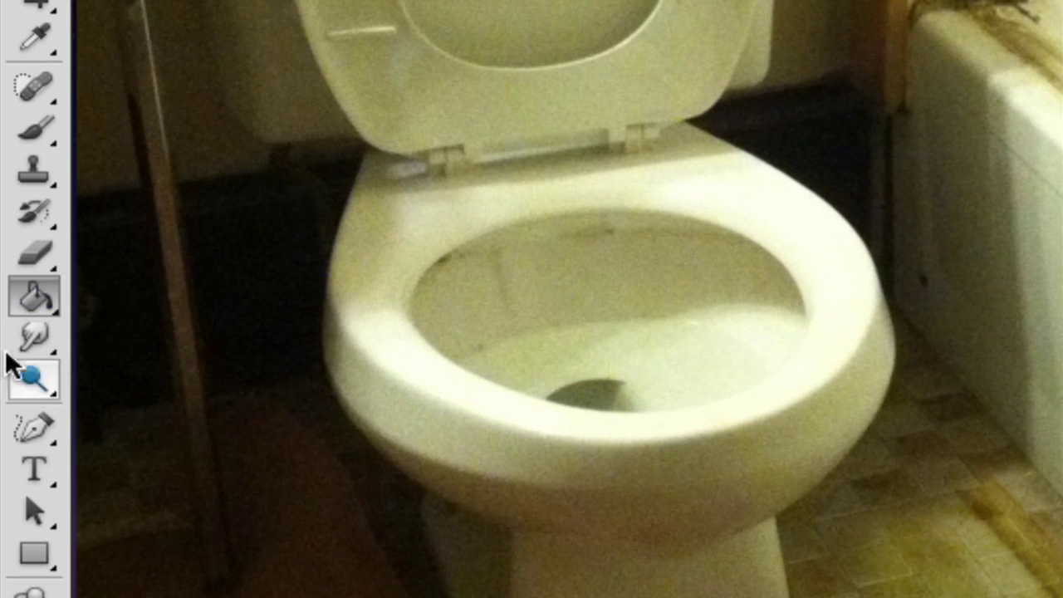
pyautogui.click(21, 345)
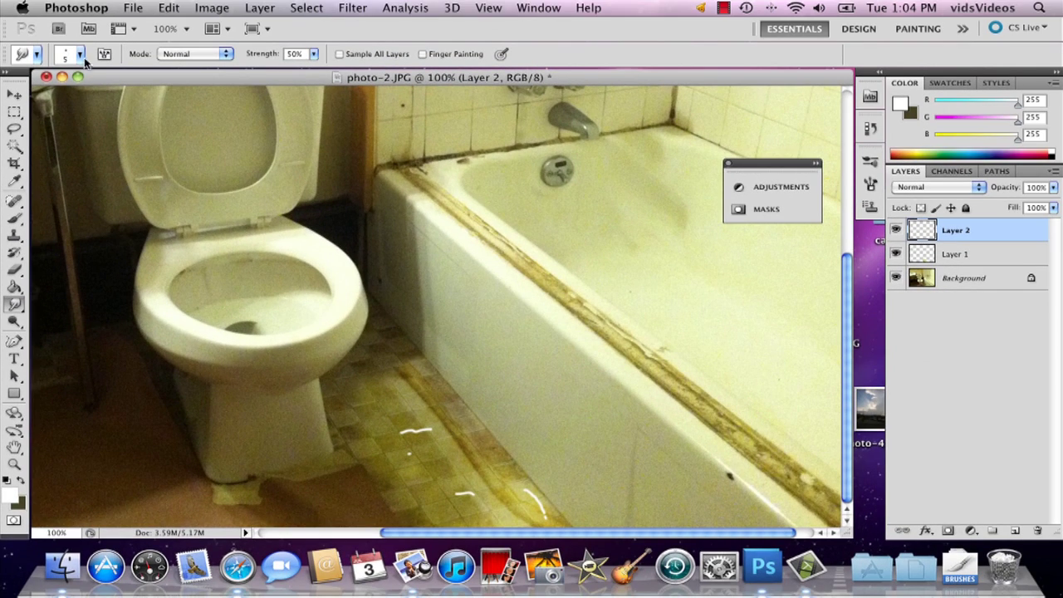
pyautogui.click(80, 55)
pyautogui.click(97, 157)
pyautogui.press('Return')
pyautogui.moveTo(373, 423)
pyautogui.mouseDown()
pyautogui.moveTo(441, 424)
pyautogui.moveTo(410, 419)
pyautogui.moveTo(409, 450)
pyautogui.moveTo(446, 450)
pyautogui.moveTo(449, 488)
pyautogui.moveTo(500, 498)
pyautogui.moveTo(472, 500)
pyautogui.moveTo(525, 498)
pyautogui.moveTo(504, 488)
pyautogui.moveTo(543, 507)
pyautogui.mouseUp()
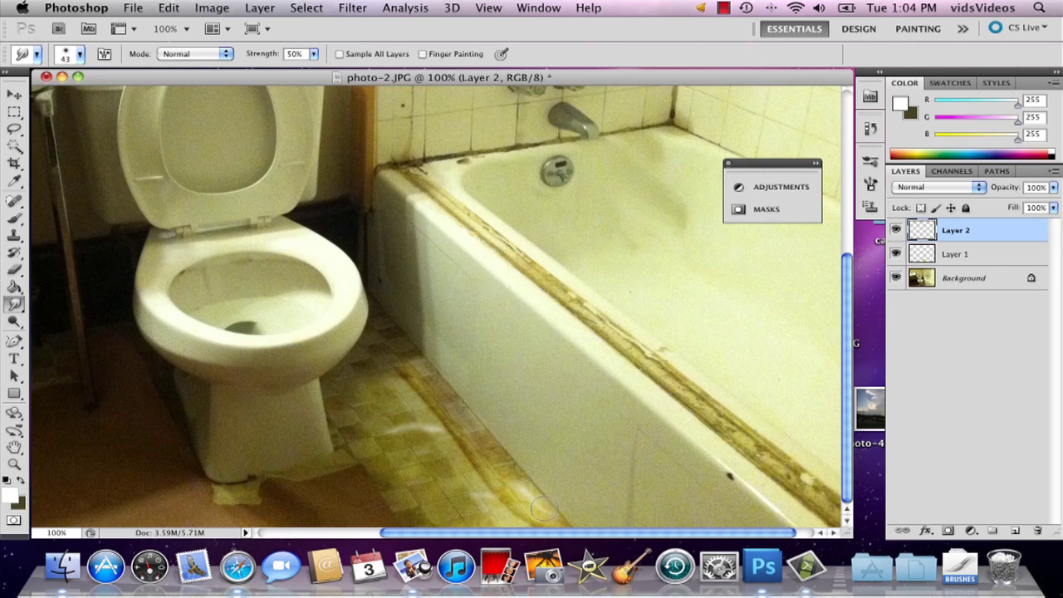
# - Paint another white highlight streak on the floor near the tub
pyautogui.click(16, 218)
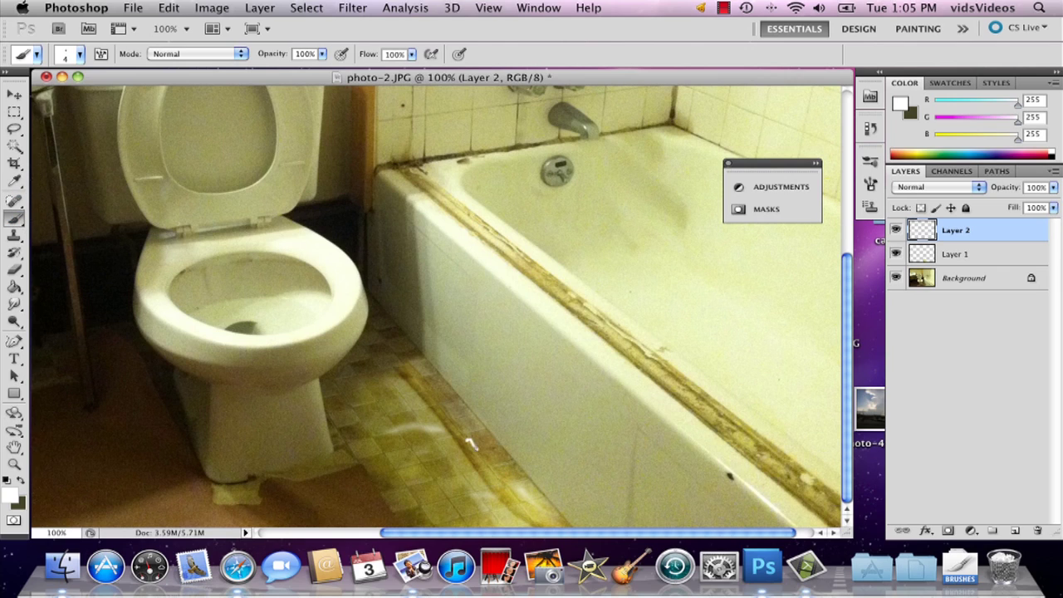
pyautogui.moveTo(508, 483); pyautogui.dragTo(457, 431)
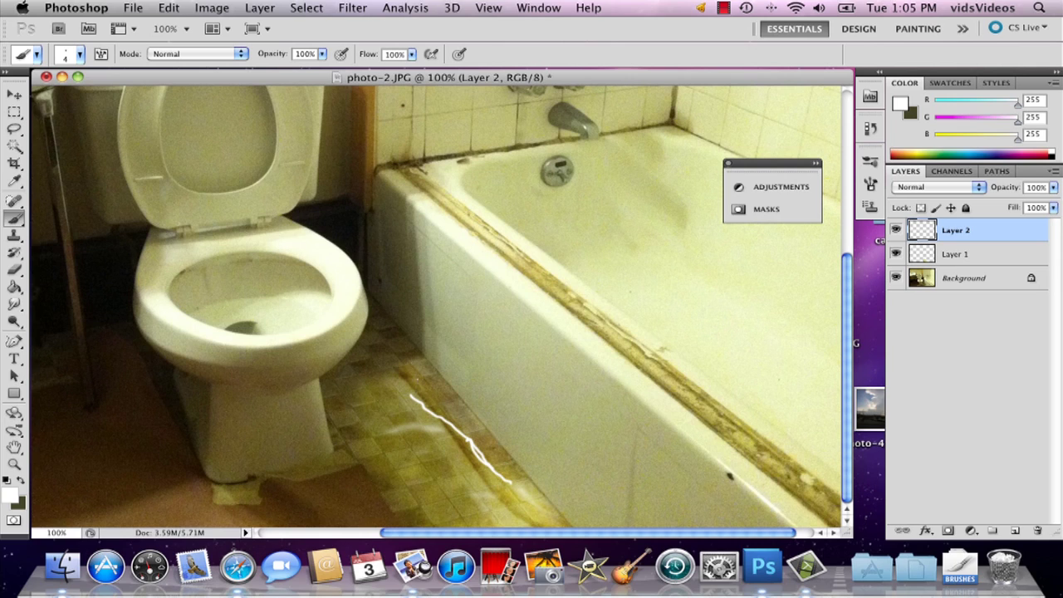
pyautogui.click(14, 304)
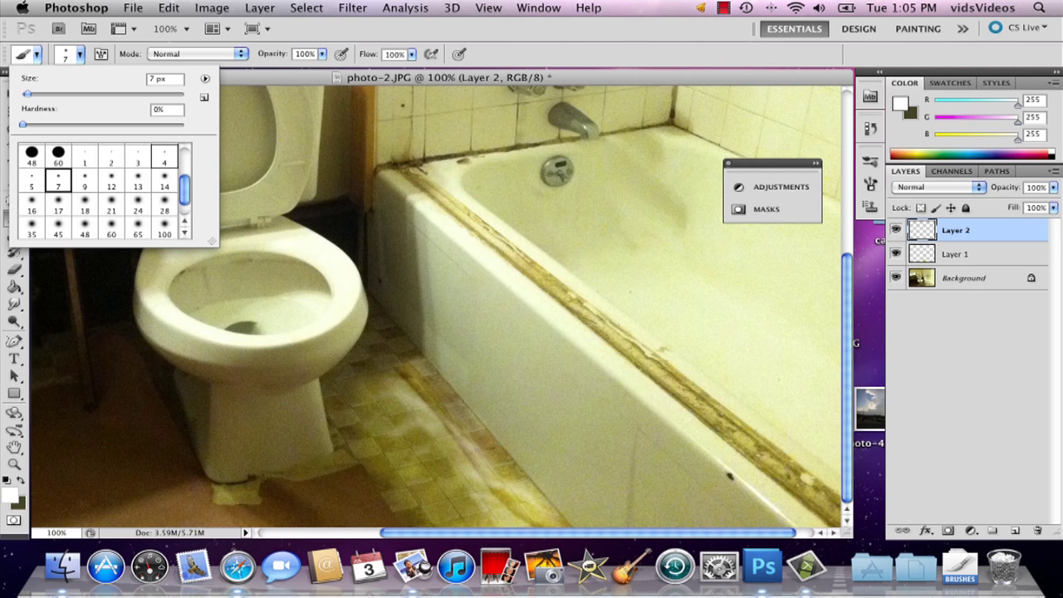
pyautogui.click(472, 454)
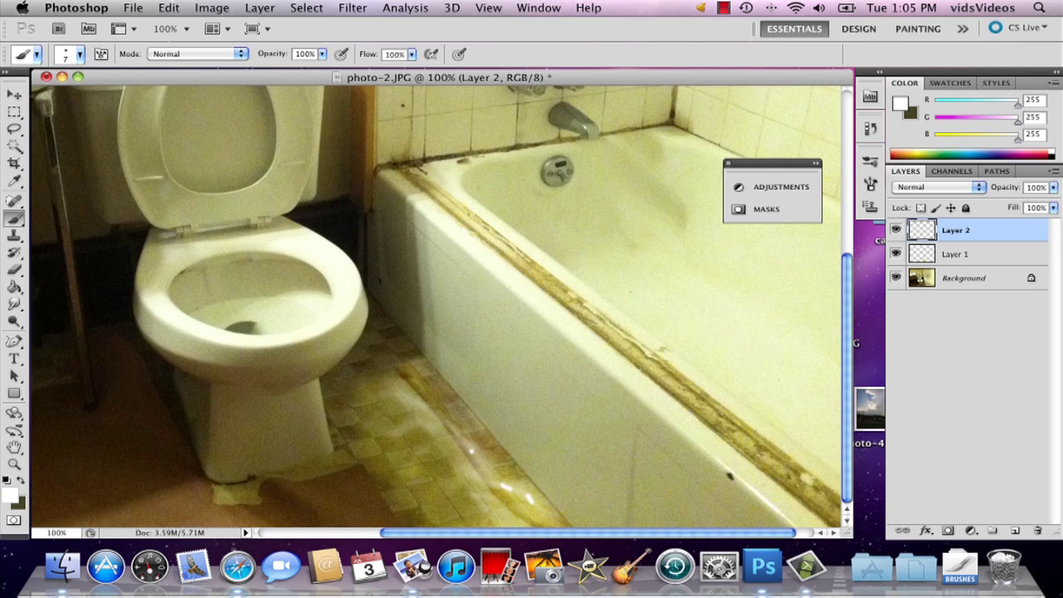
# - Smudge the floor highlights beside the tub into a hooked glimmer
pyautogui.press('r')
pyautogui.hotkey('shift', 'r')
pyautogui.hotkey('shift', 'r')
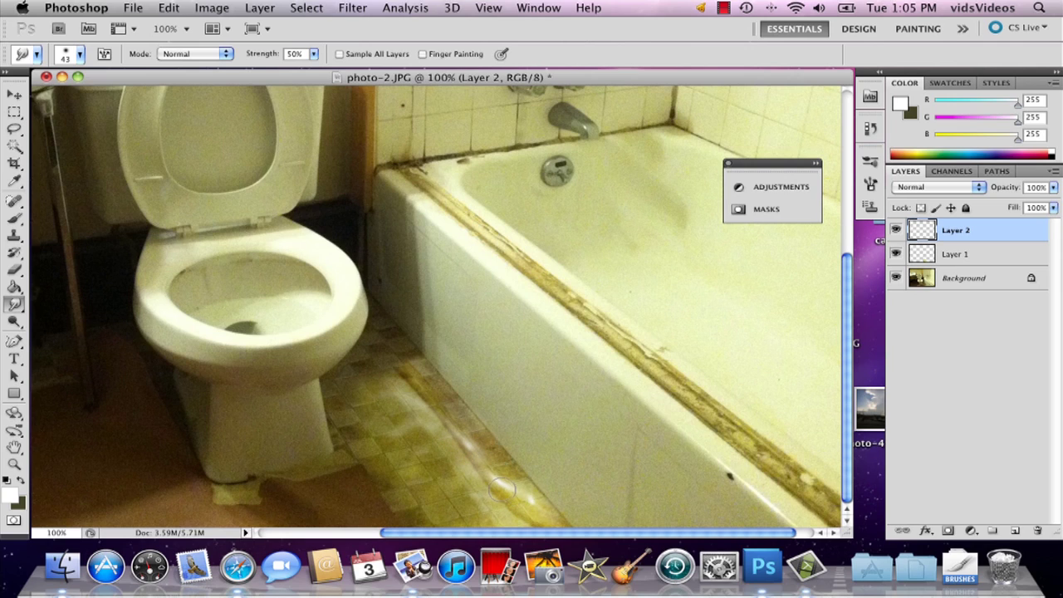
pyautogui.click(14, 217)
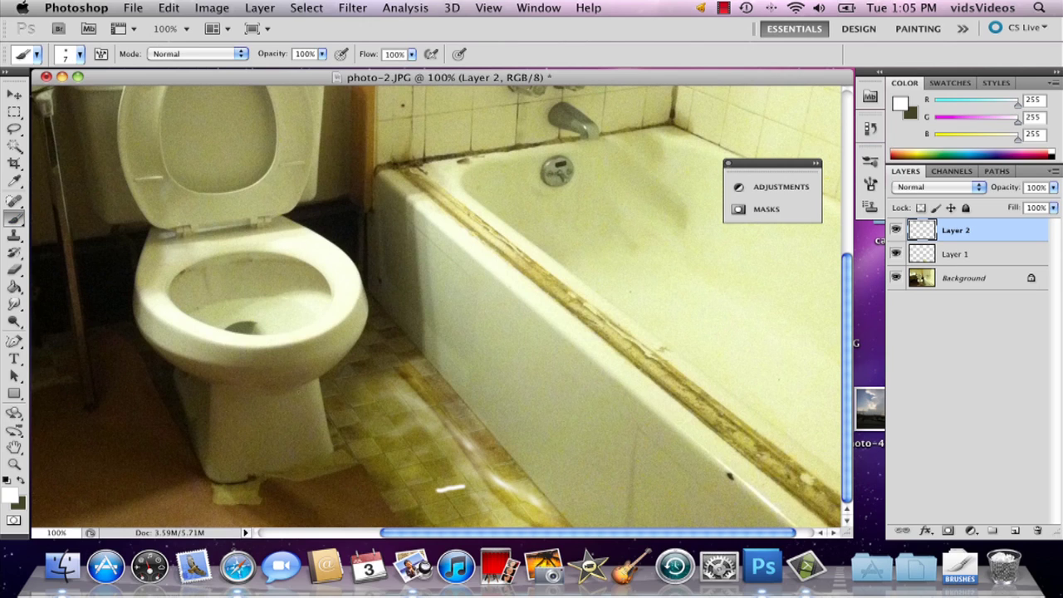
pyautogui.click(14, 304)
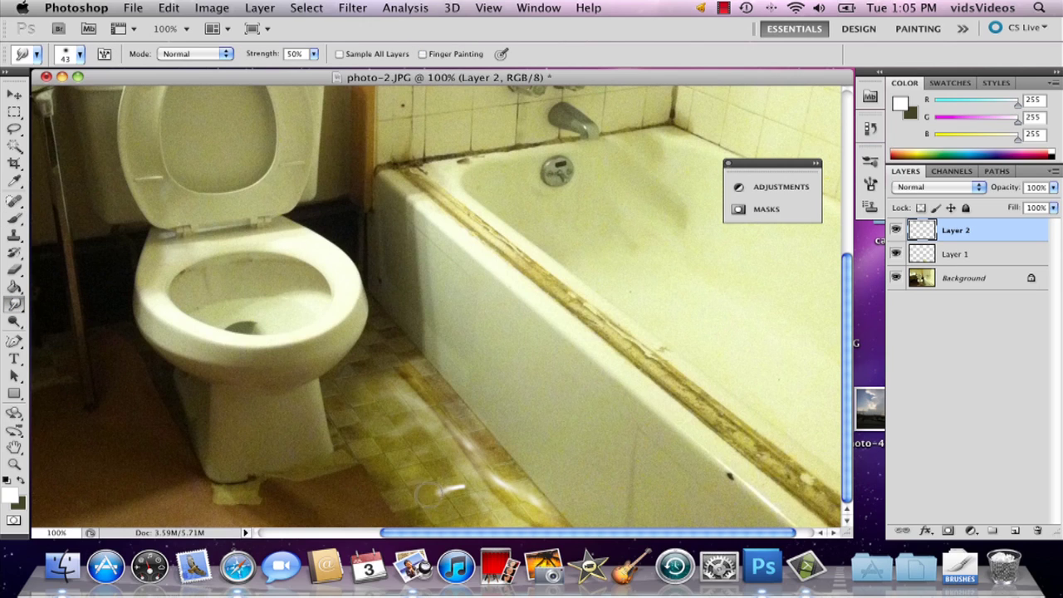
pyautogui.moveTo(427, 492)
pyautogui.mouseDown()
pyautogui.moveTo(492, 499)
pyautogui.moveTo(468, 491)
pyautogui.moveTo(491, 487)
pyautogui.moveTo(461, 486)
pyautogui.moveTo(488, 468)
pyautogui.moveTo(485, 487)
pyautogui.moveTo(478, 469)
pyautogui.moveTo(444, 488)
pyautogui.moveTo(417, 482)
pyautogui.moveTo(426, 492)
pyautogui.moveTo(405, 498)
pyautogui.moveTo(453, 480)
pyautogui.mouseUp()
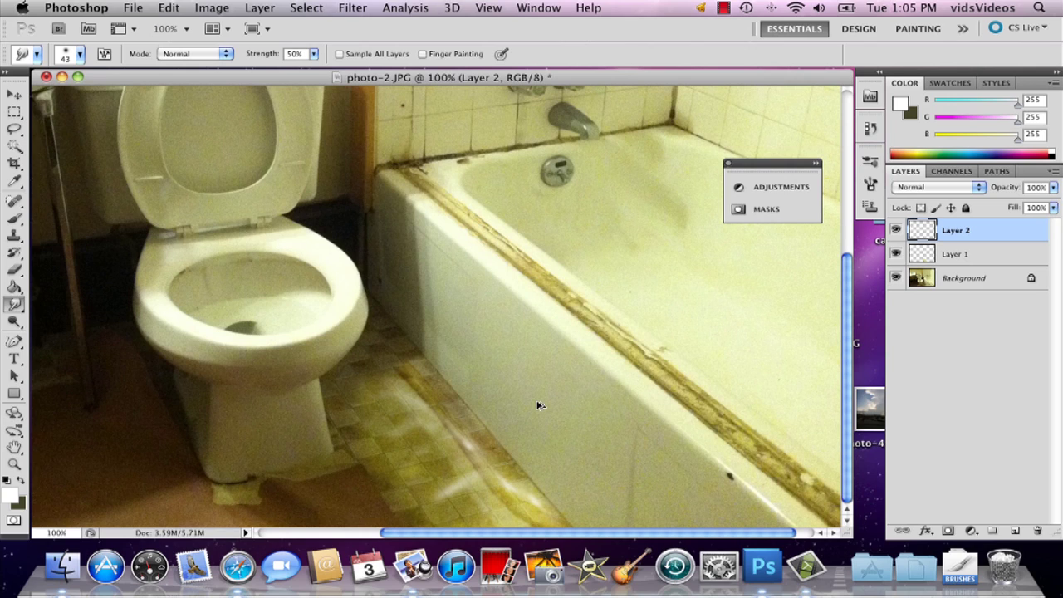
pyautogui.moveTo(469, 476)
pyautogui.mouseDown()
pyautogui.moveTo(423, 503)
pyautogui.moveTo(432, 506)
pyautogui.moveTo(438, 480)
pyautogui.moveTo(492, 486)
pyautogui.mouseUp()
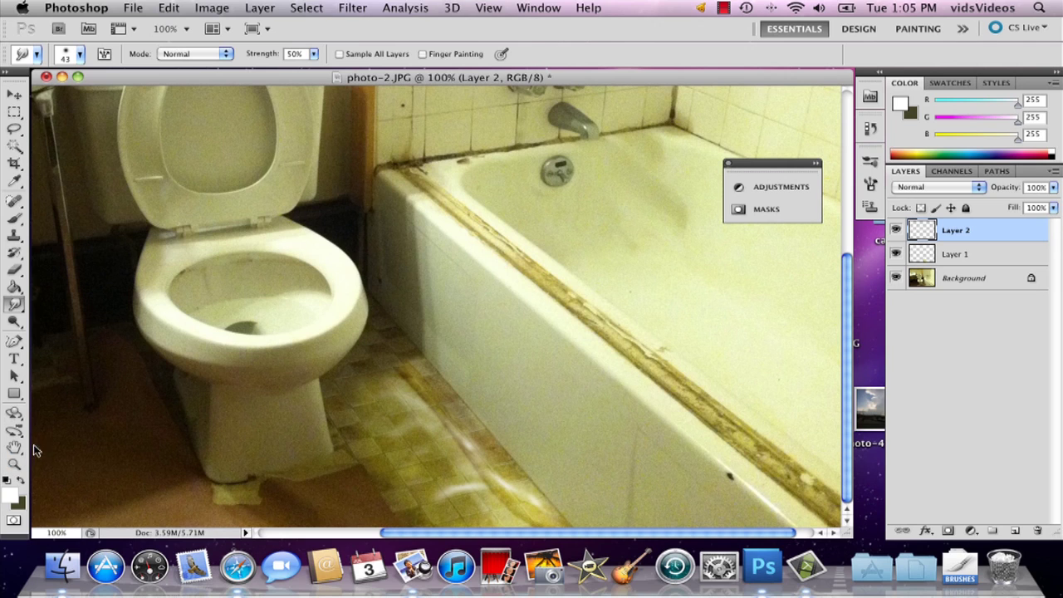
# - Fit the whole bathroom photo in the window using Fit Screen
pyautogui.click(14, 463)
pyautogui.click(452, 55)
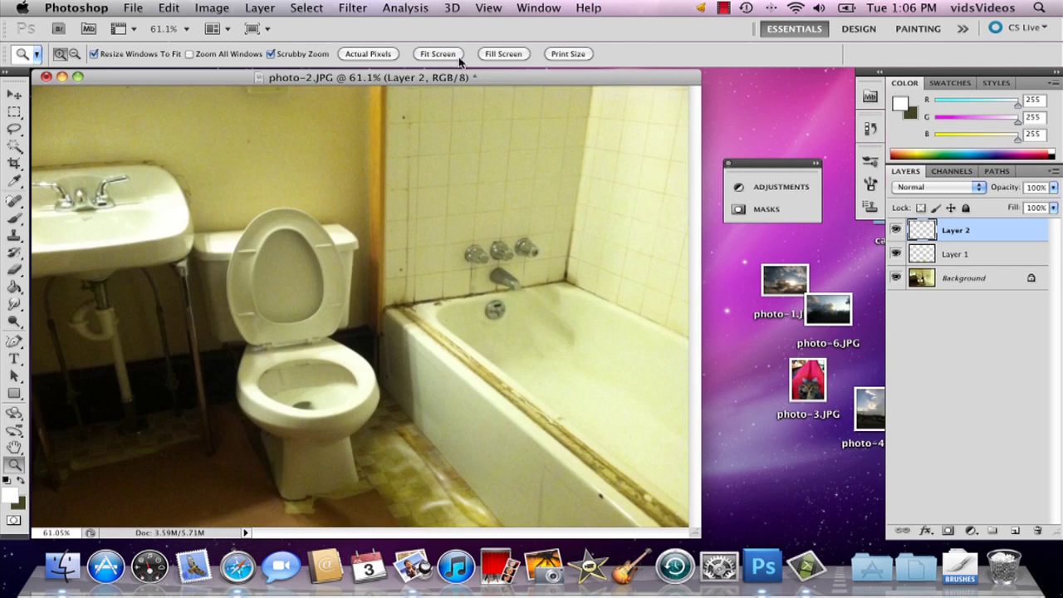